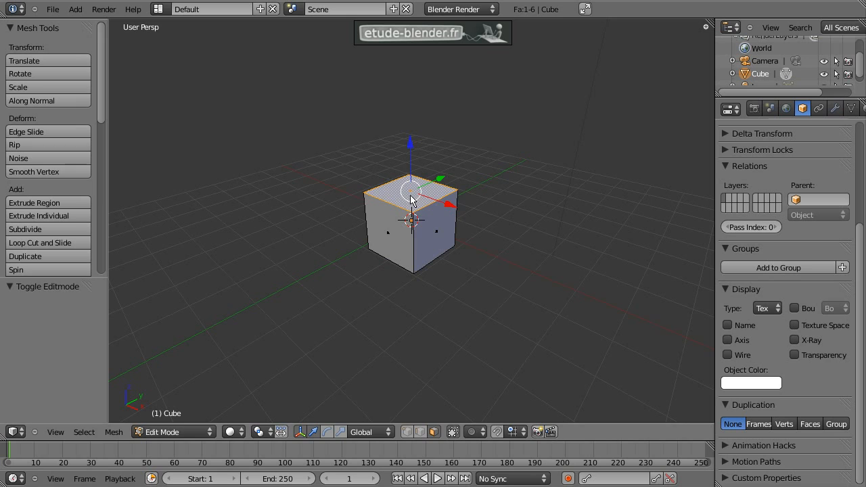
- Lower the cube's top face about 1.64 units along Z and extrude a smaller inner face from it
left_click(417, 241)
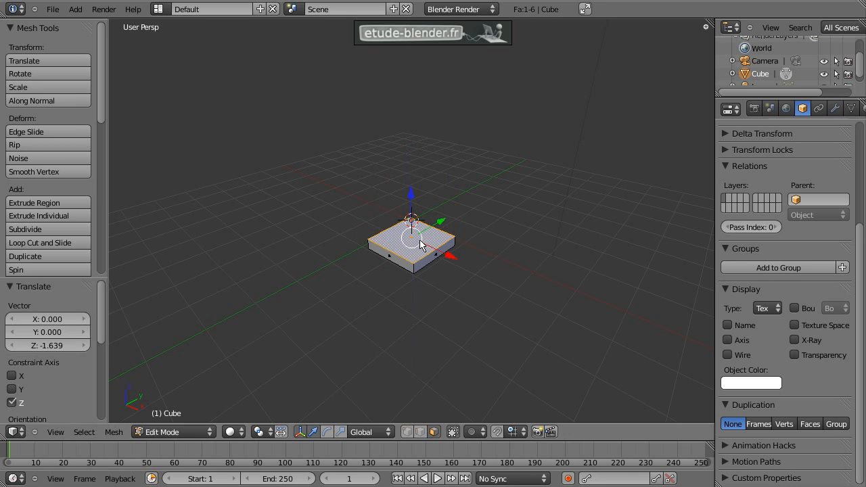
key("e")
left_click(528, 279)
key("s")
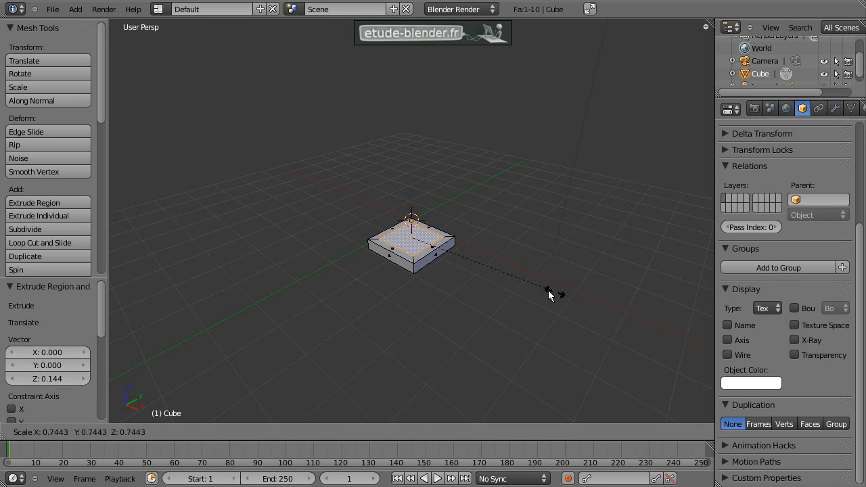
left_click(522, 287)
- Raise the inner top face about 0.23 units along Z and scale it by about 0.62
key("g")
key("z")
left_click(524, 280)
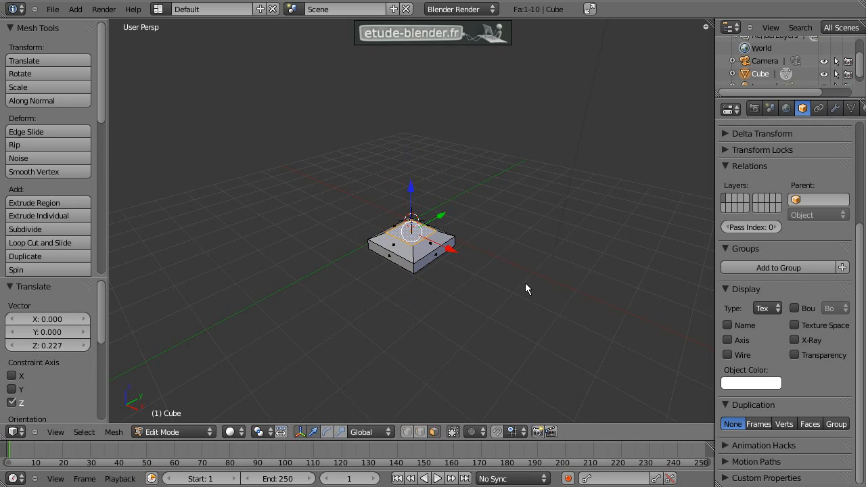
key("s")
left_click(522, 289)
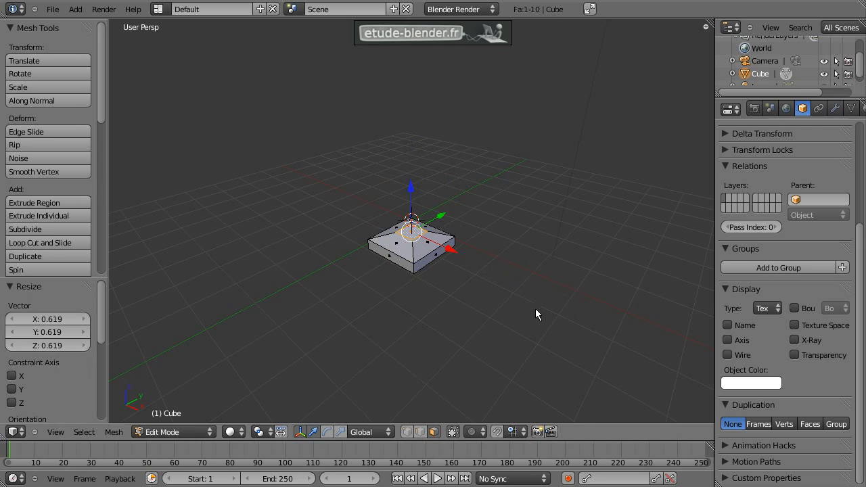
- Extrude the small top face about 5.27 units upward to form the arrow's shaft
key("e")
left_click(501, 130)
middle_click_drag(489, 130, 466, 203, "shift")
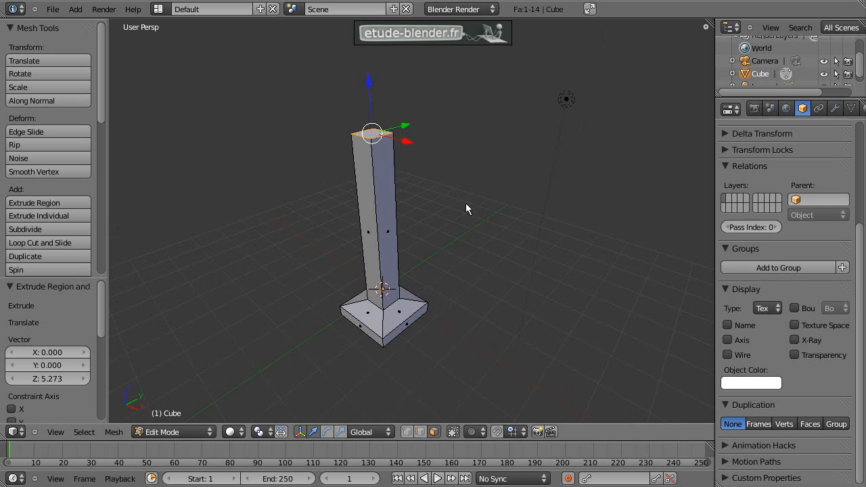
- Extrude the shaft's top face about 0.26 units upward and scale the new face by about 1.84
key("e")
left_click(495, 268)
key("s")
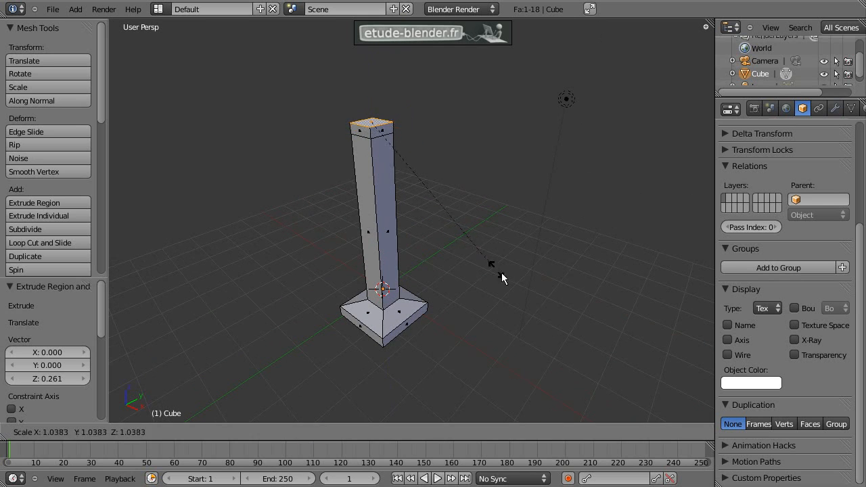
left_click(598, 353)
middle_click_drag(479, 259, 464, 255)
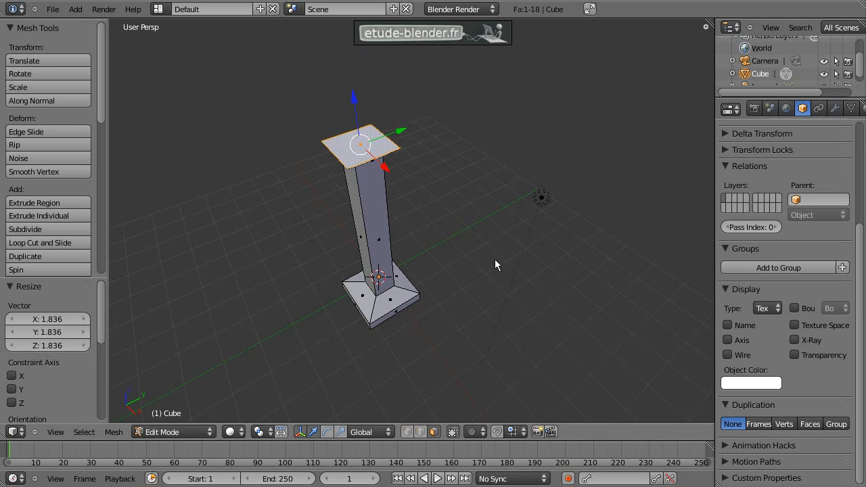
- Extrude the widened top face about 1.89 units upward and merge its vertices at center to make a pointed tip
key("e")
left_click(494, 177)
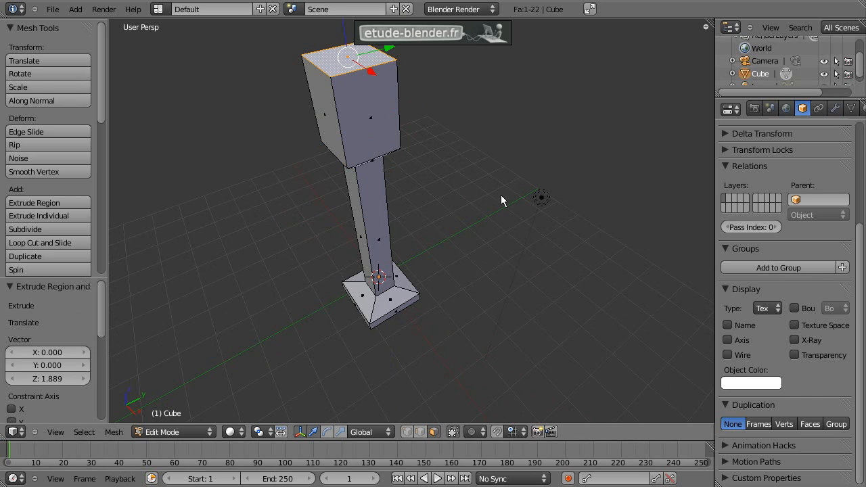
middle_click_drag(501, 194, 443, 158)
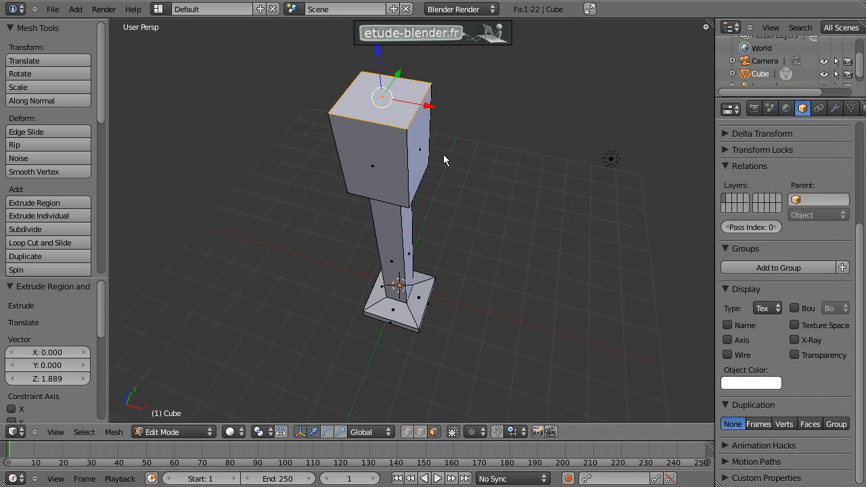
key("alt+m")
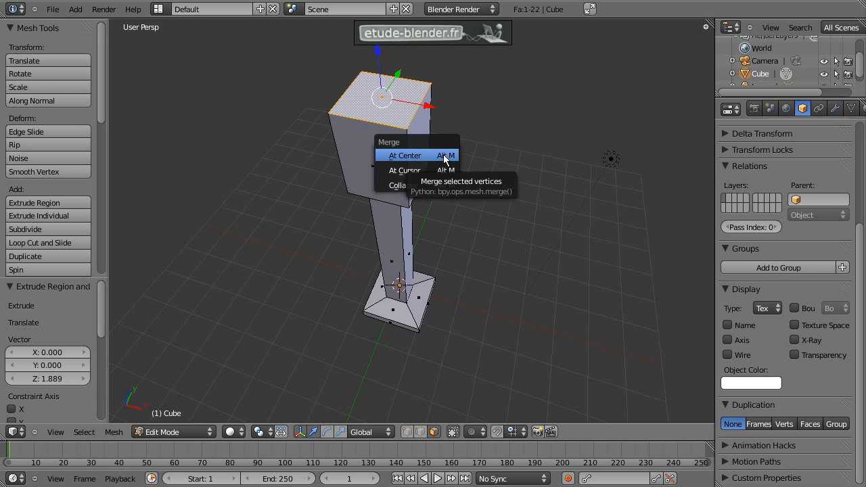
left_click(430, 158)
- Select the shaft's four side faces and scale them to about 0.45 with the Z axis locked
middle_click_drag(464, 203, 440, 204)
right_click(391, 228)
right_click(460, 218, "shift")
key("s")
key("shift+z")
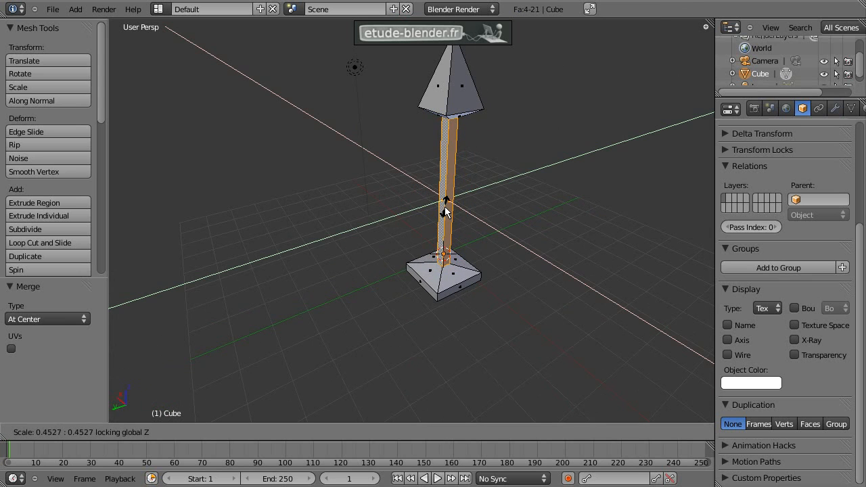
left_click(445, 211)
- Thicken the shaft slightly by scaling its side faces with Z locked, and return to Object Mode
middle_click_drag(487, 193, 348, 197)
key("Tab")
key("Tab")
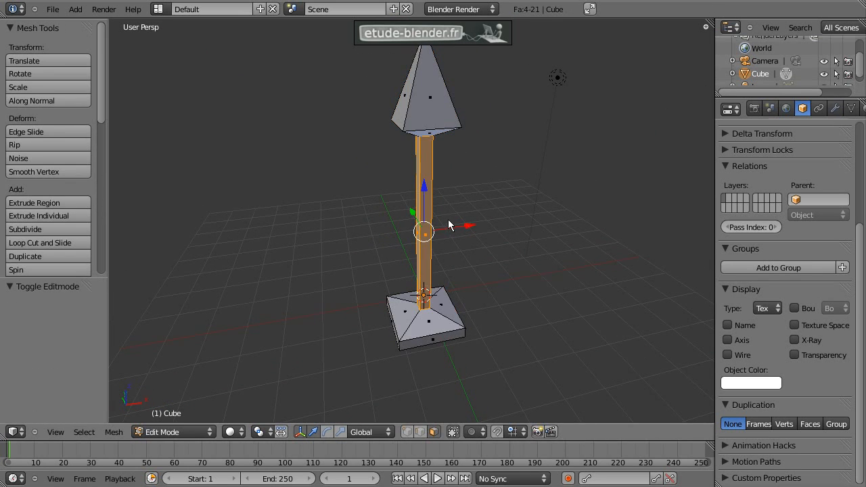
key("shift+s")
key("s")
key("shift+z")
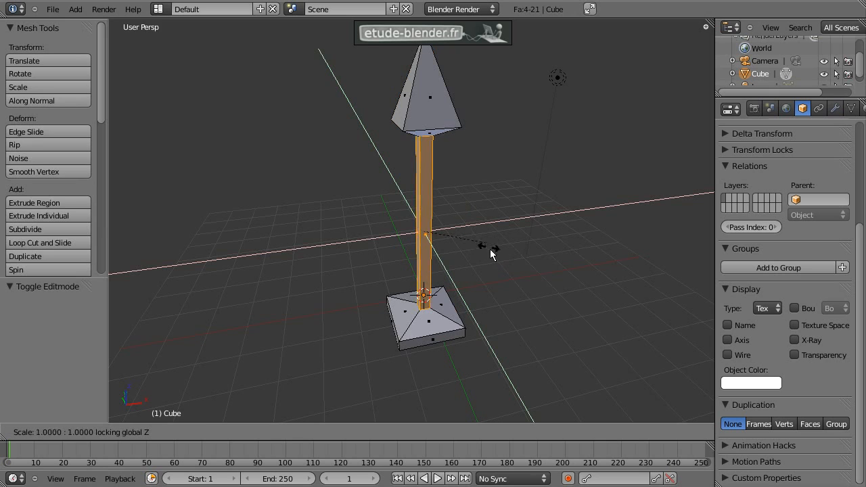
left_click(506, 275)
key("Tab")
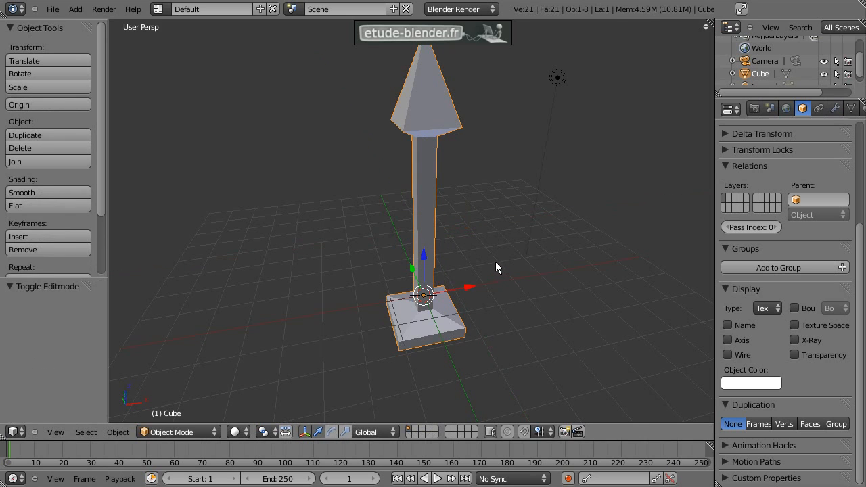
- Add an icosphere at the arrow's base and scale it up to much larger than the base
key("a")
key("shift+a")
mouse_move(478, 162)
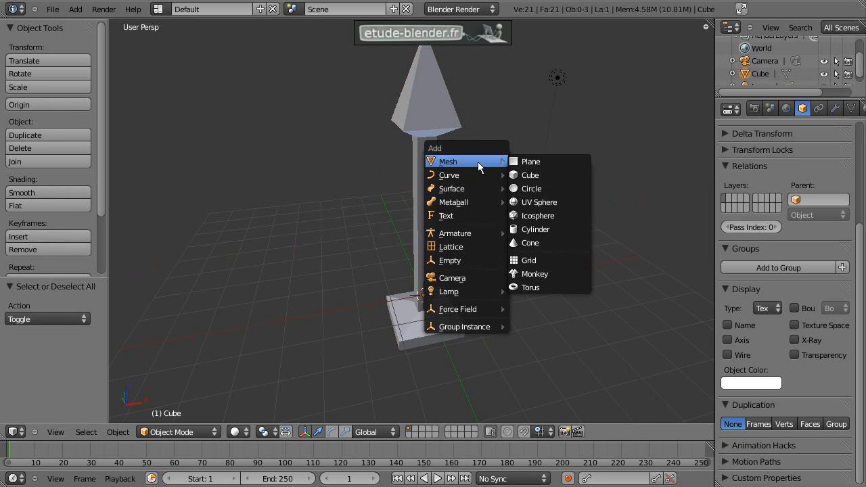
left_click(548, 215)
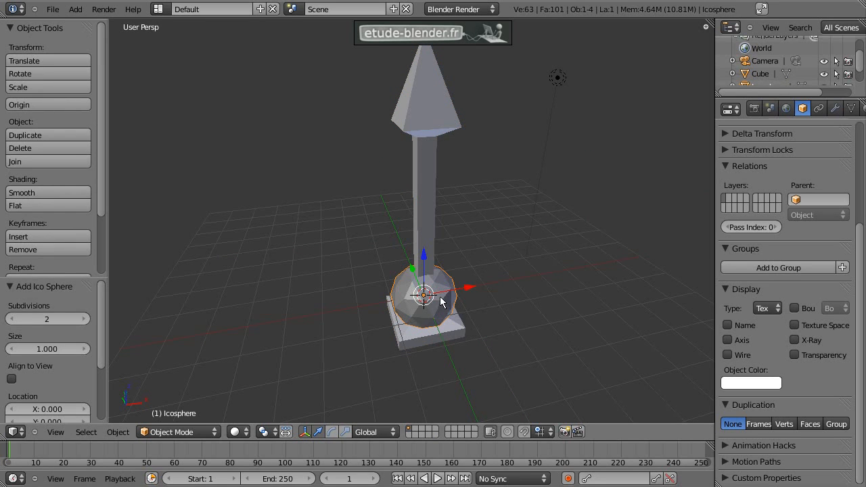
key("s")
left_click(558, 350)
- Scale the arrow object down to about 0.6
right_click(417, 178)
key("s")
left_click(546, 225)
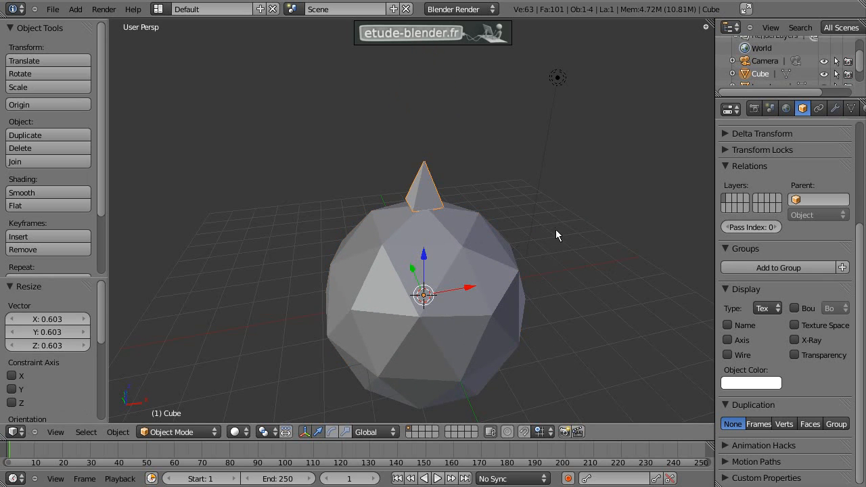
- Parent the arrow to the icosphere with the Object option, working in wireframe display
middle_click_drag(516, 224, 461, 188)
key("z")
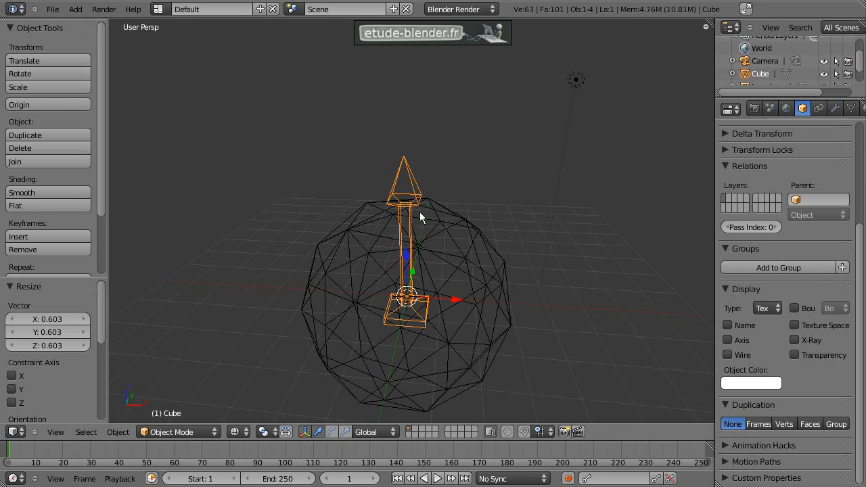
right_click(481, 247, "shift")
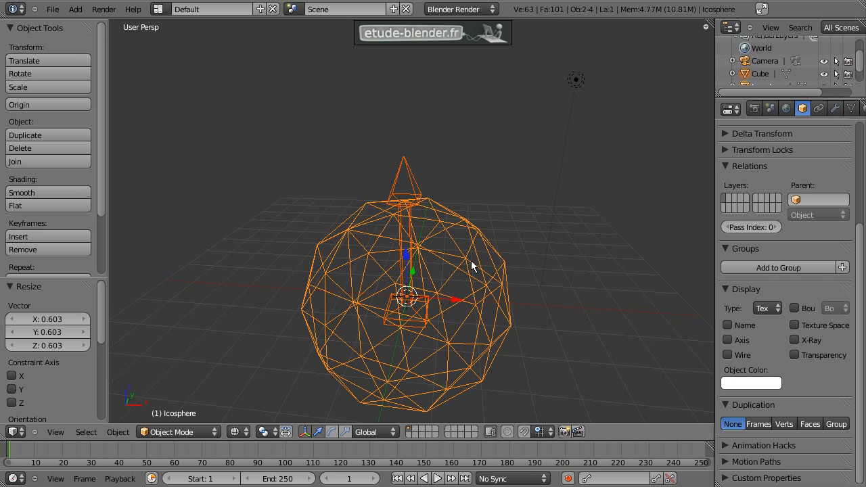
key("ctrl+p")
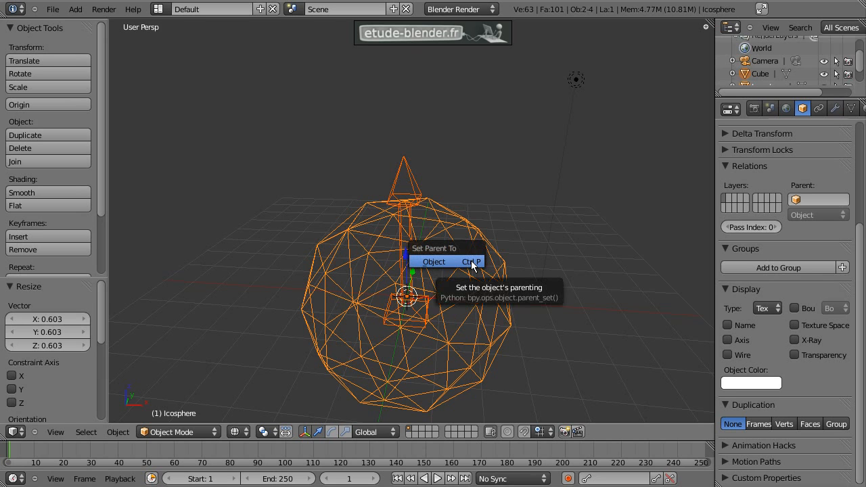
left_click(457, 263)
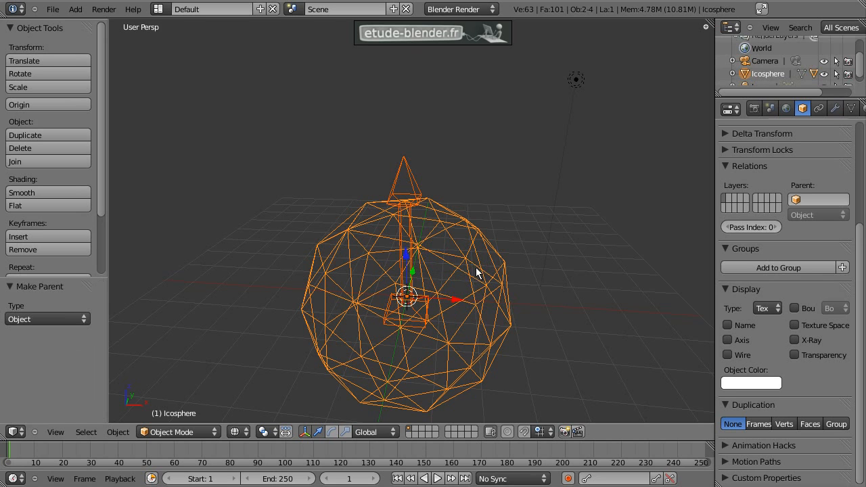
- Duplicate the arrow over the icosphere, trying Verts duplication before setting it to Faces, in solid shading
middle_click_drag(476, 273, 433, 222)
right_click(450, 299)
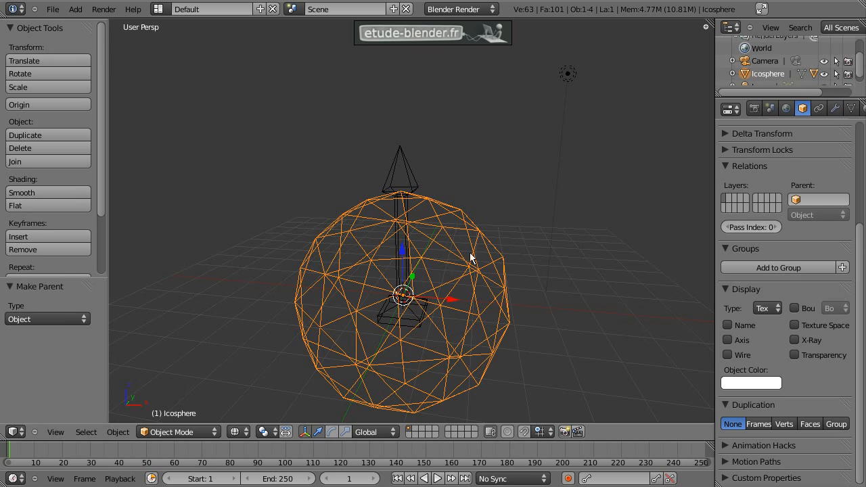
left_click(787, 424)
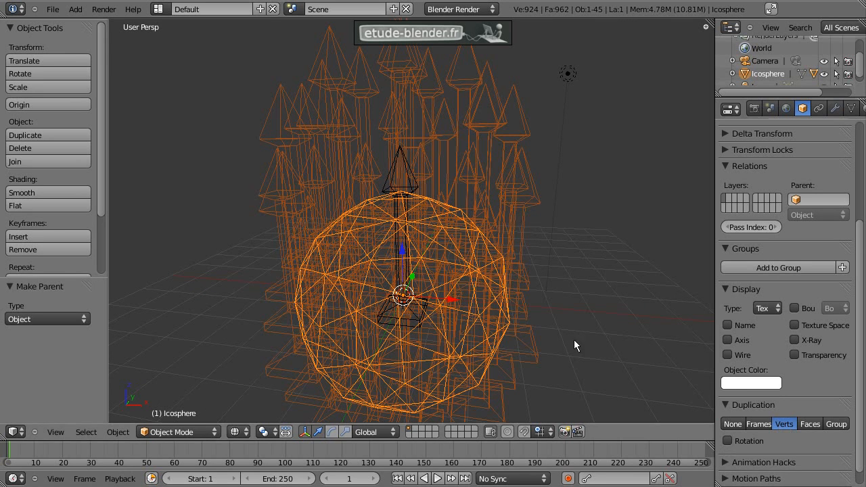
key("z")
left_click(812, 424)
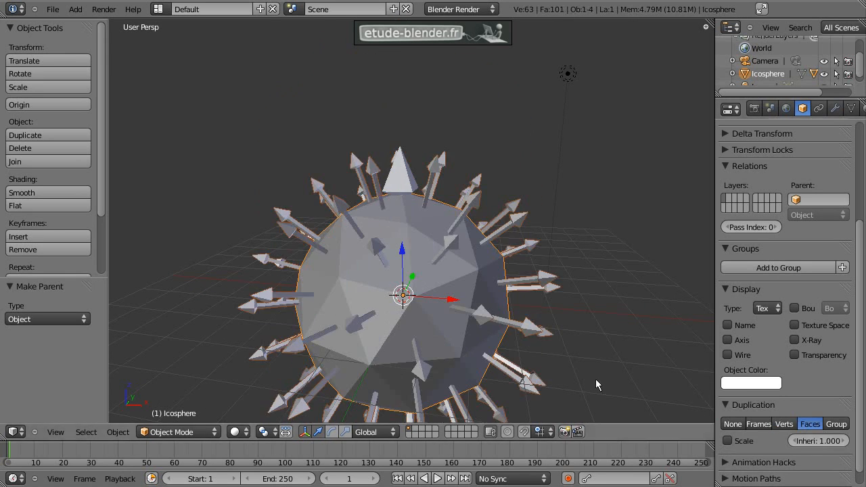
middle_click_drag(429, 305, 434, 280)
middle_click_drag(554, 346, 362, 267)
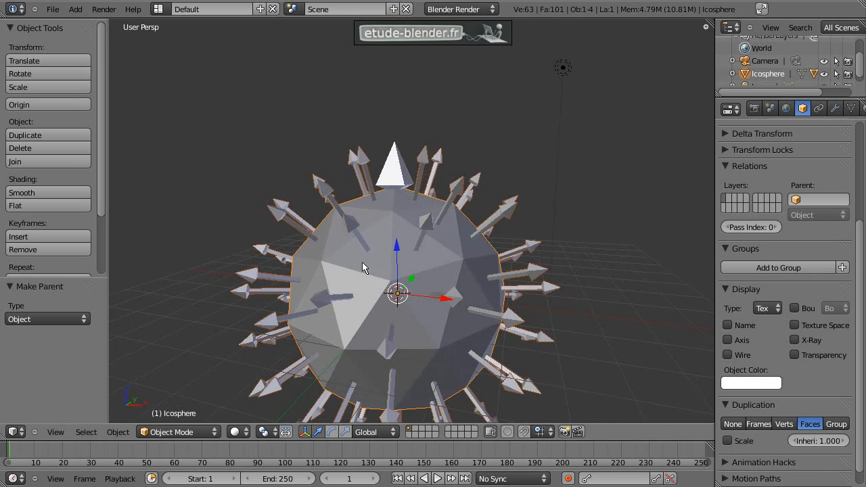
- Clear the scale of the original arrow and check it against the icosphere in wireframe
right_click(409, 176)
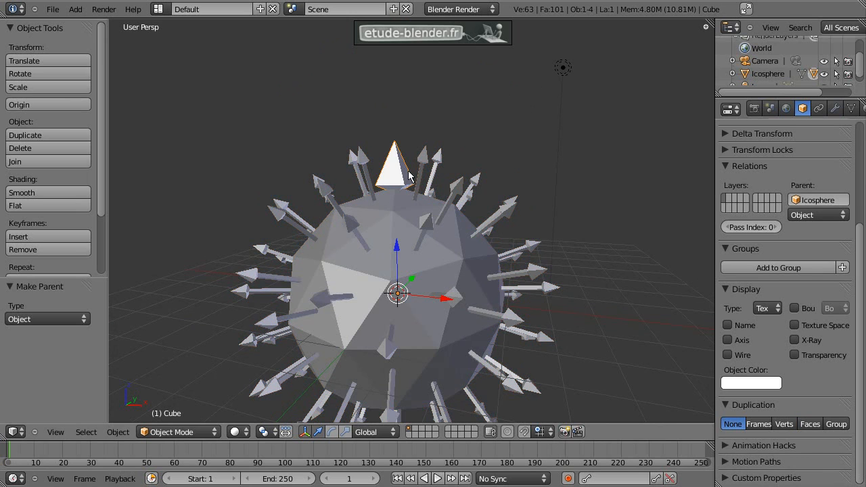
middle_click_drag(391, 200, 335, 231)
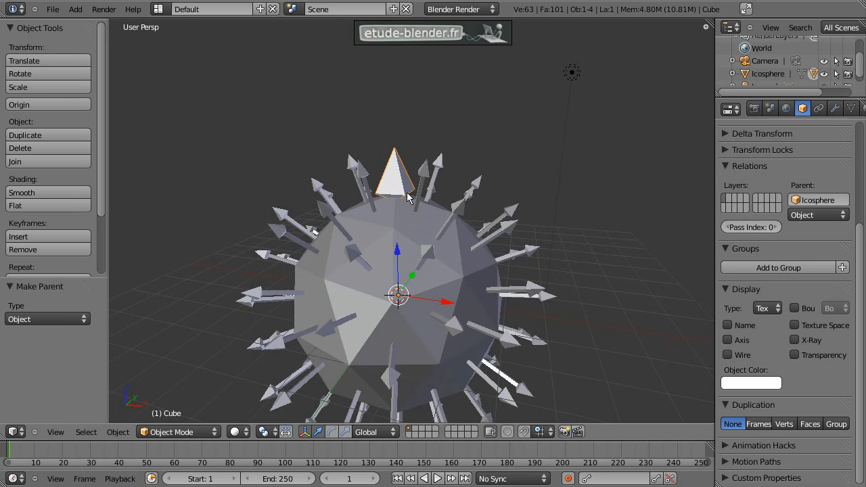
key("alt+s")
mouse_move(372, 245)
middle_mouse_down()
mouse_move(401, 204)
mouse_move(413, 321)
middle_mouse_up()
key("z")
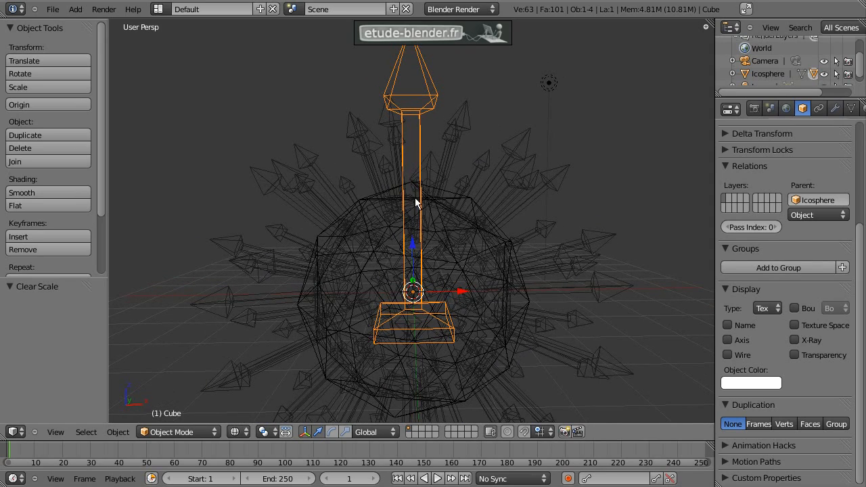
key("z")
middle_click_drag(405, 257, 413, 273)
- In front wireframe view, move the arrow's entire mesh 1 unit up along global Z in Edit Mode
key("KP_1")
key("Tab")
key("Tab")
key("z")
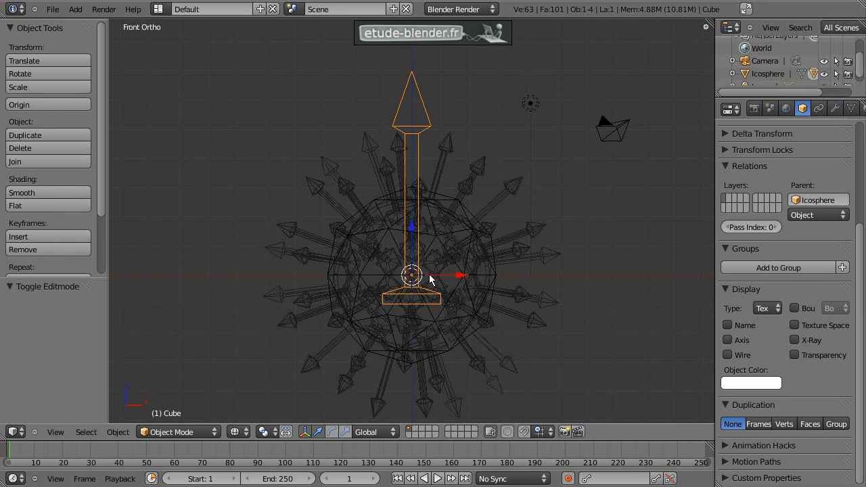
key("Tab")
key("a")
key("a")
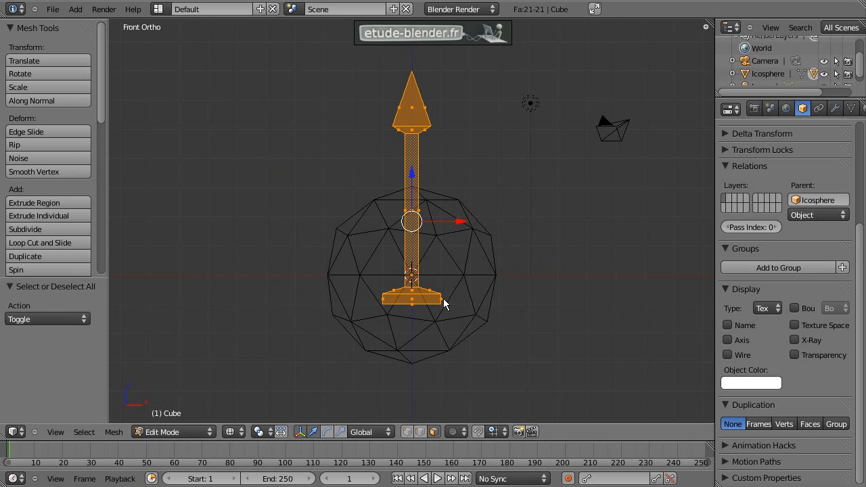
key("g")
key("z")
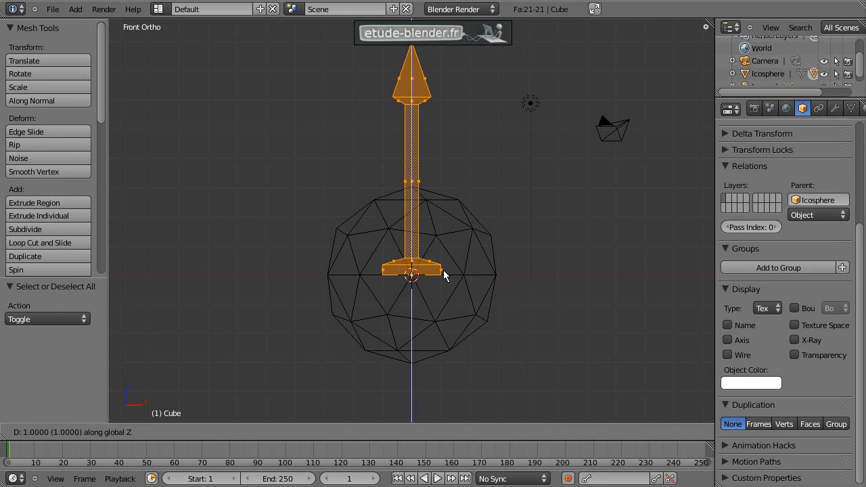
left_click(443, 270)
- Return to Object Mode with solid shading, inspect the duplicated arrows' bases, and select the icosphere
key("Tab")
middle_click_drag(444, 276, 448, 285)
key("z")
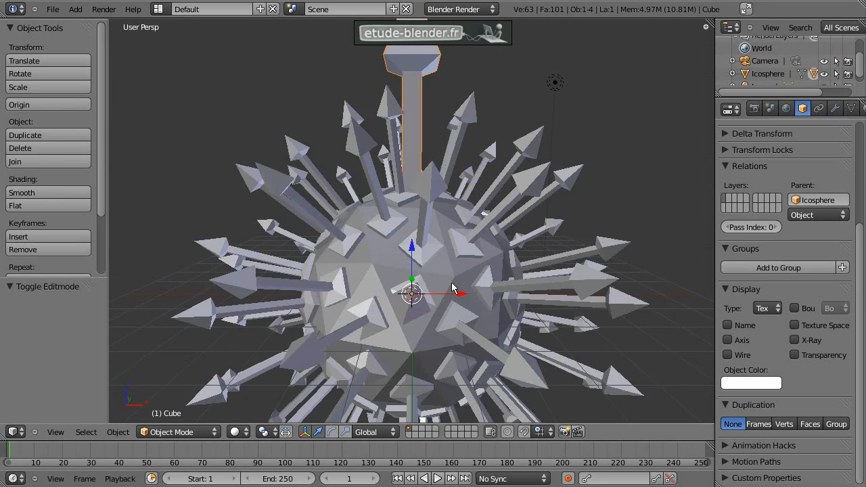
scroll(446, 283, "up", 3)
scroll(445, 283, "down", 6)
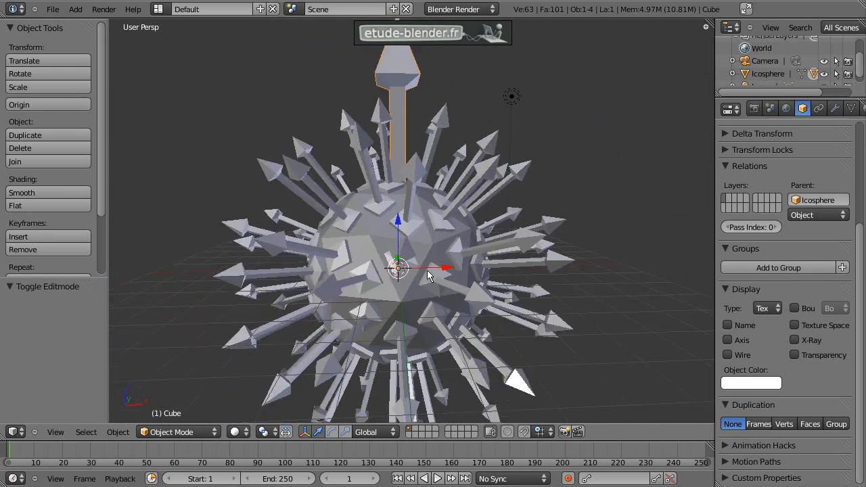
scroll(427, 270, "up", 3)
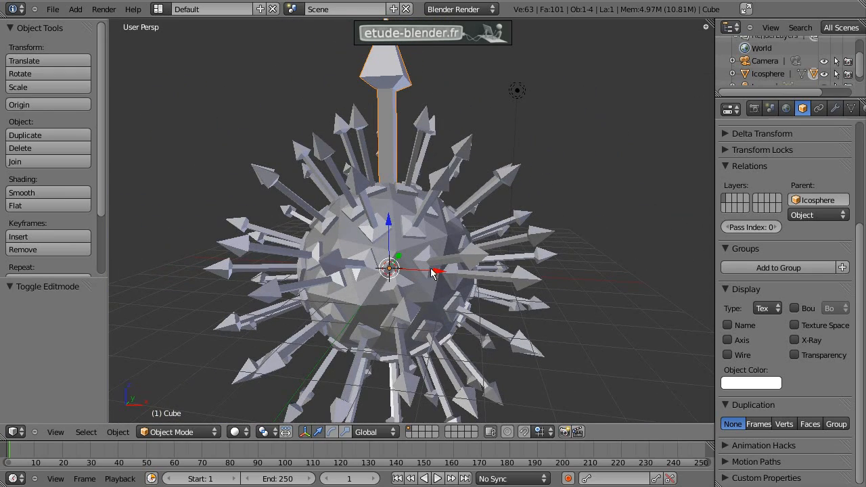
right_click(377, 261)
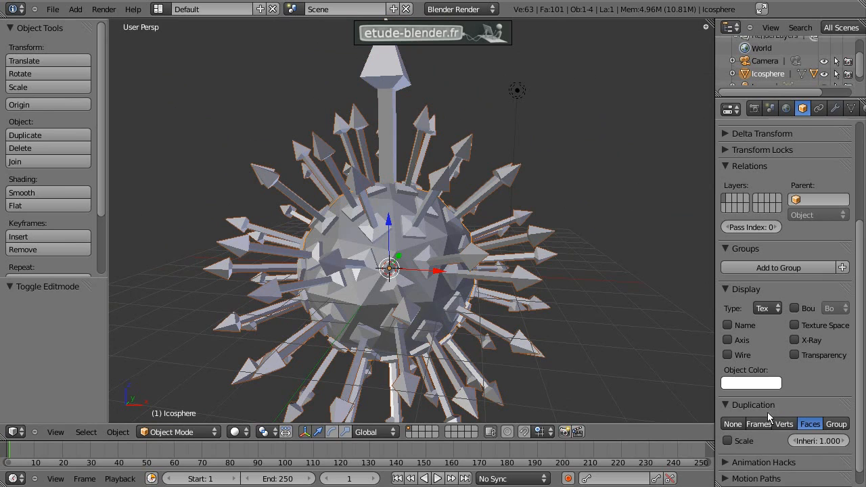
- Set the icosphere's duplication to Verts with Rotation enabled
left_click(784, 424)
middle_click_drag(514, 271, 433, 226)
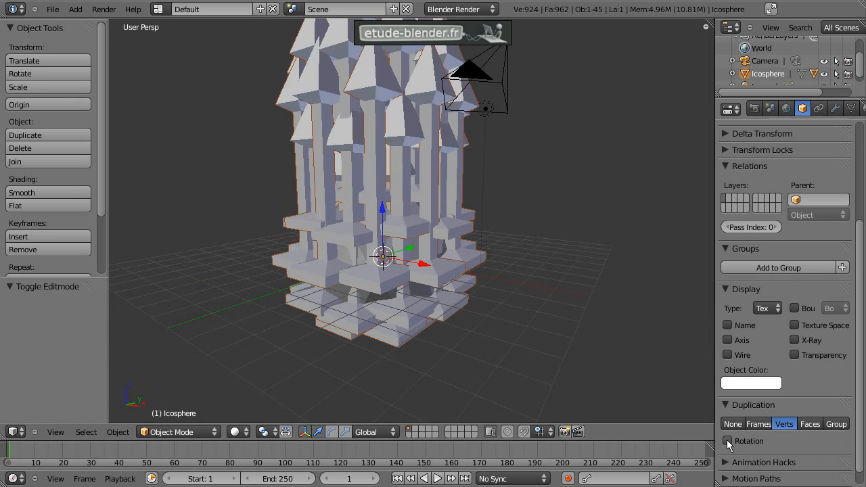
left_click(728, 441)
middle_click_drag(444, 263, 407, 244)
- Switch to wireframe shading, select the original arrow and open its mesh in Edit Mode
key("Tab")
key("Tab")
key("z")
right_click(397, 163)
key("Tab")
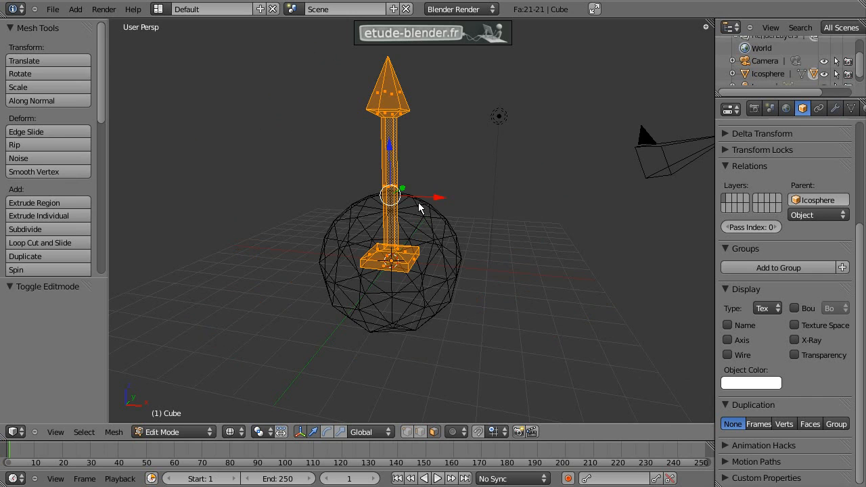
- In right view, rotate the arrow's entire mesh 90 degrees about global X and check the duplicates in Object Mode
key("KP_3")
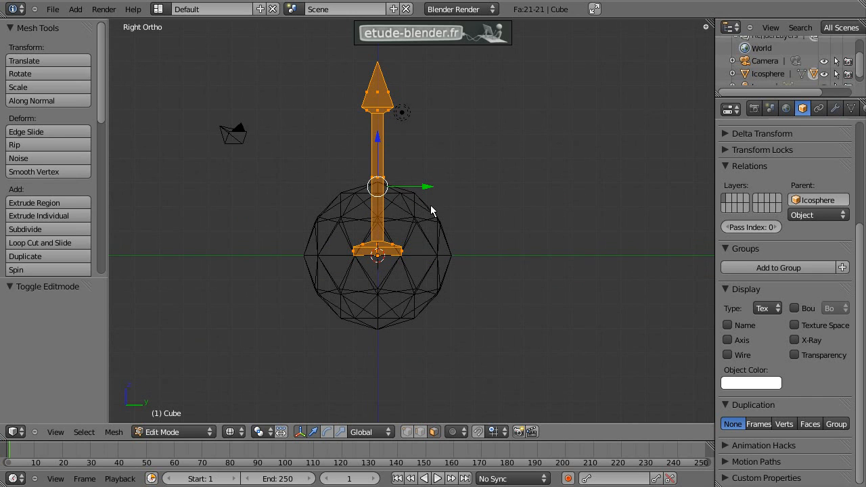
key("r")
key("x")
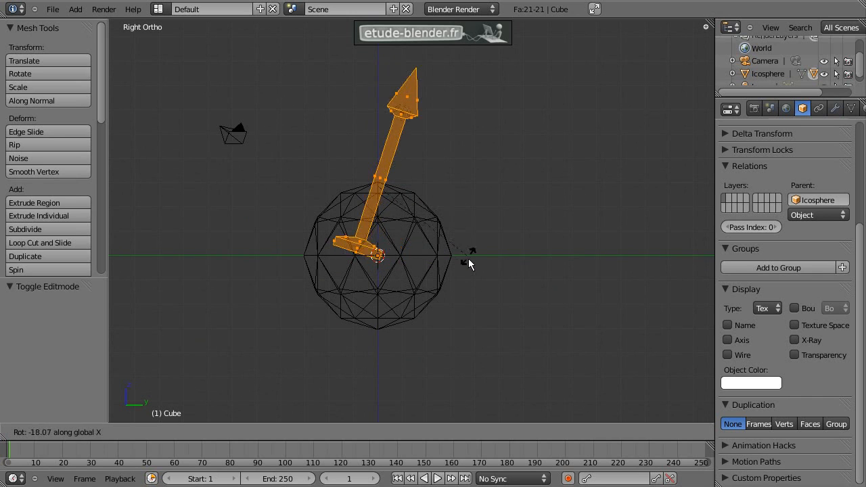
type("90")
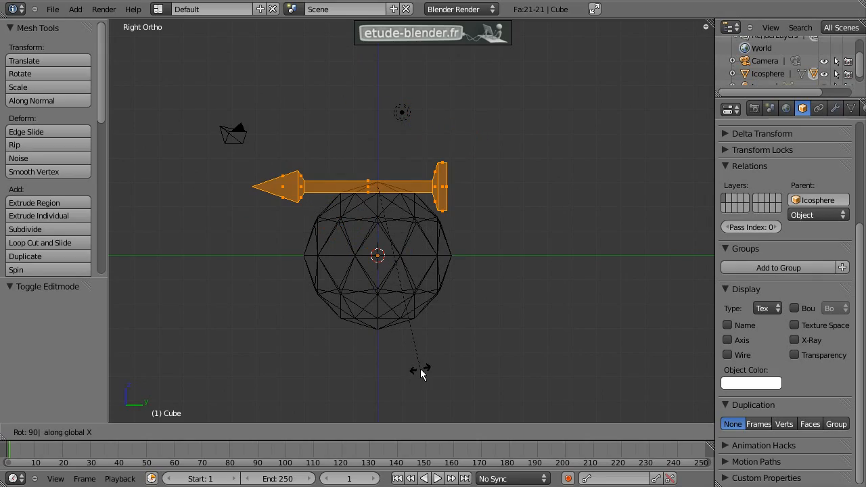
key("Return")
key("Tab")
middle_click_drag(433, 344, 416, 306)
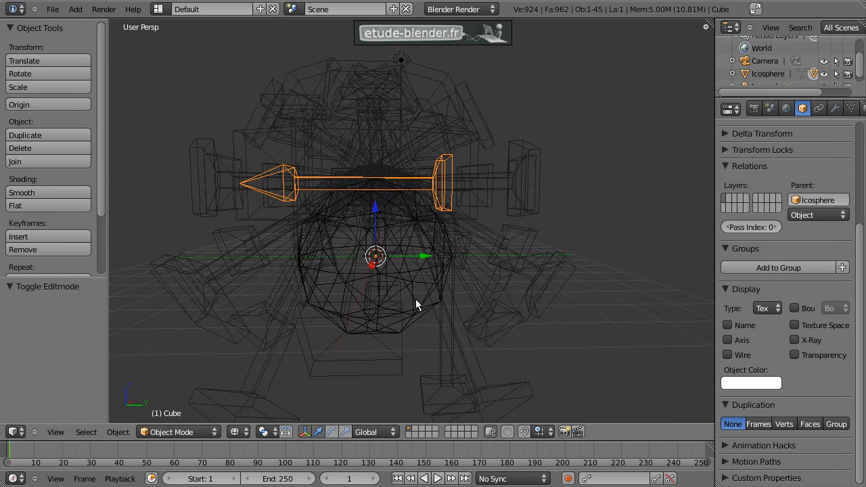
- Rotate the arrow's mesh back by -90 degrees about global X in Edit Mode so it points upward
key("Tab")
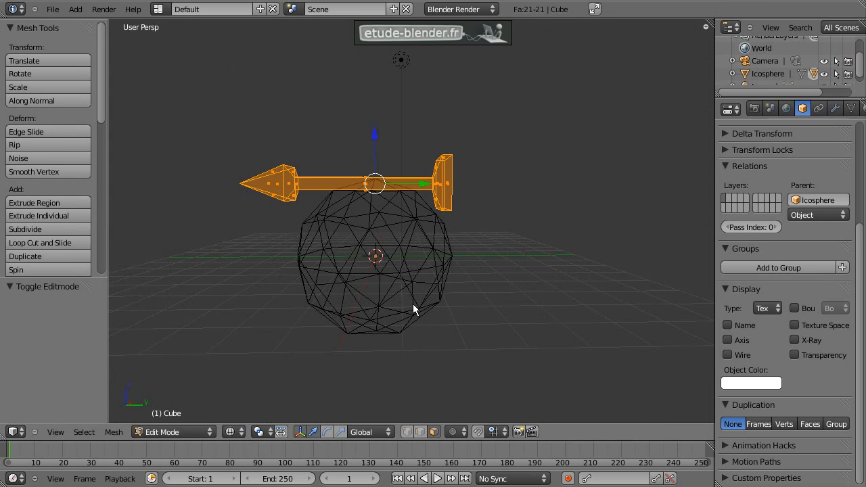
key("r")
key("x")
key("9")
key("0")
key("Return")
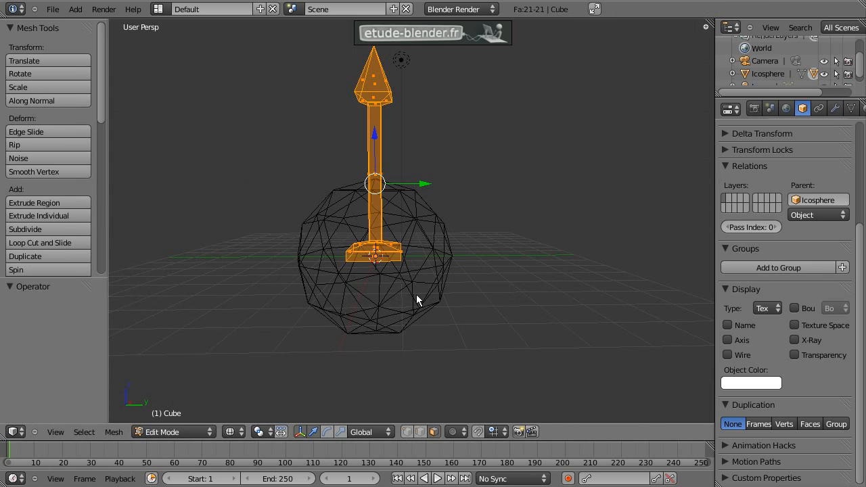
- Rotate the upright arrow mesh -90 degrees about global X to point along positive Y, and check the duplicates in solid shading
key("r")
key("x")
key("0")
key("9")
key("0")
key("Return")
key("Tab")
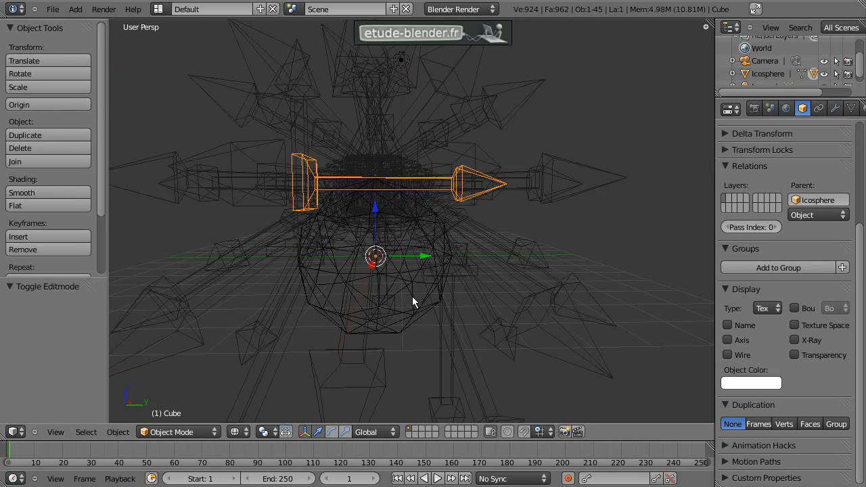
key("z")
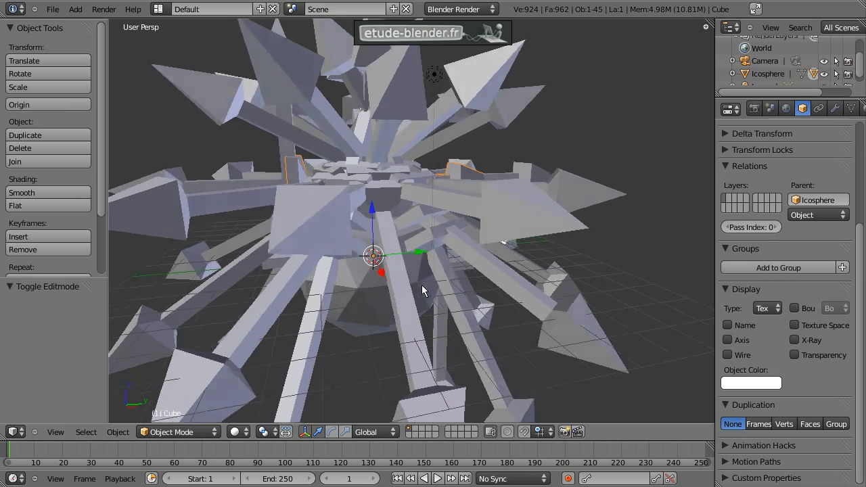
- In right wireframe view, move the arrow's mesh 1 unit down along global Z and inspect the duplicates in solid shading
key("z")
key("KP_1")
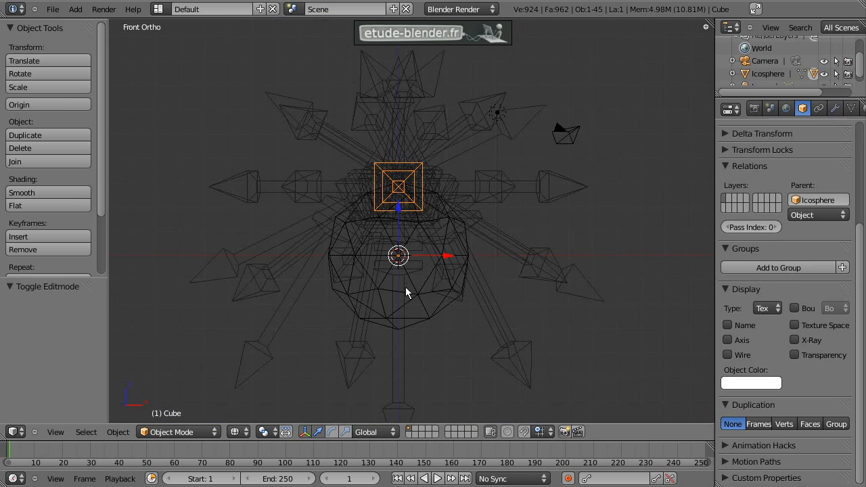
key("KP_3")
key("Tab")
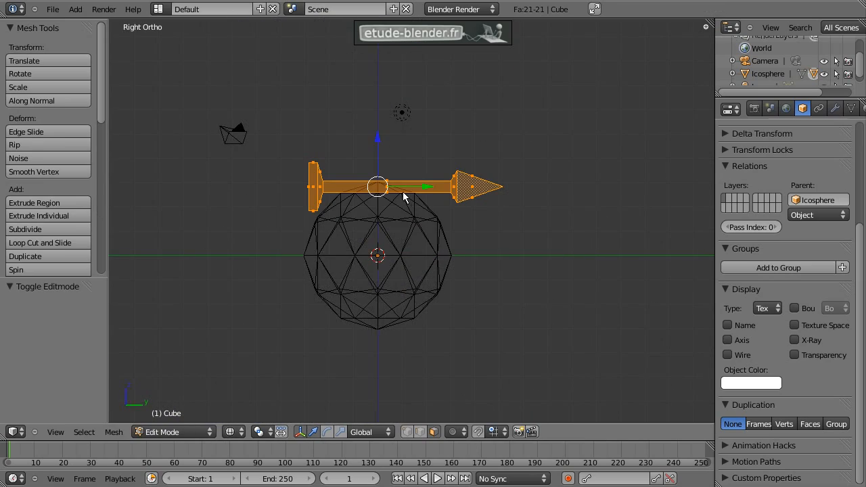
key("g")
key("z")
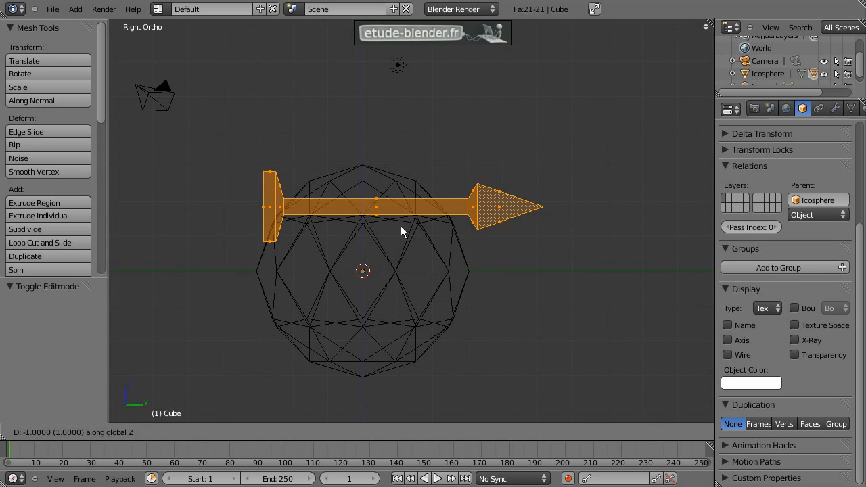
left_click(406, 295)
key("Tab")
mouse_move(400, 293)
middle_mouse_down()
mouse_move(341, 267)
mouse_move(407, 283)
mouse_move(373, 279)
mouse_move(383, 245)
mouse_move(356, 258)
mouse_move(384, 286)
middle_mouse_up()
key("z")
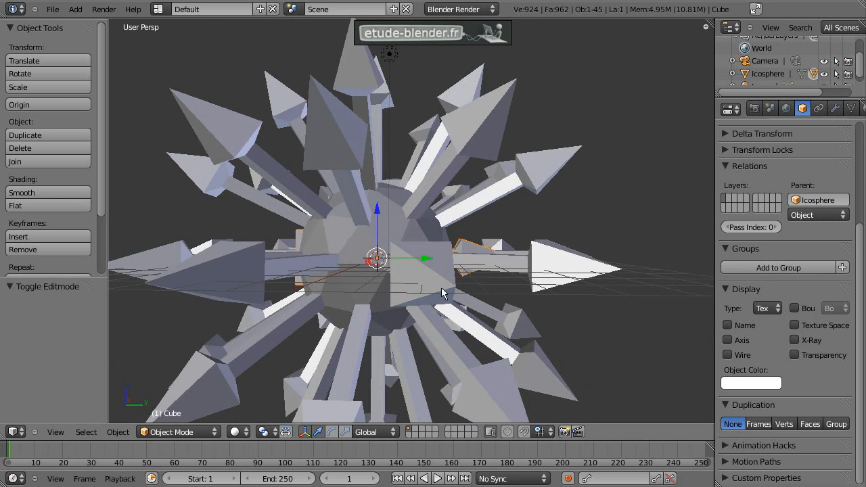
- In right wireframe view, move the arrow's mesh about 2.848 along Y and -0.084 along Z, placing its base at the object's origin
key("Tab")
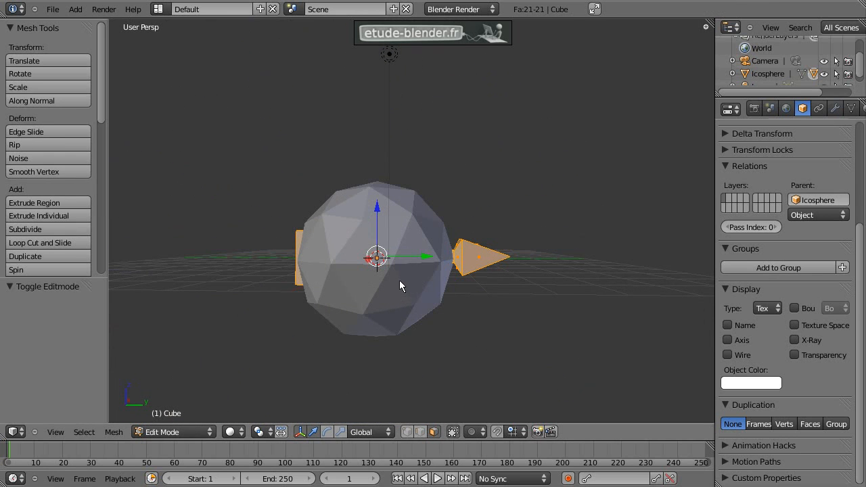
key("z")
key("KP_5")
key("KP_1")
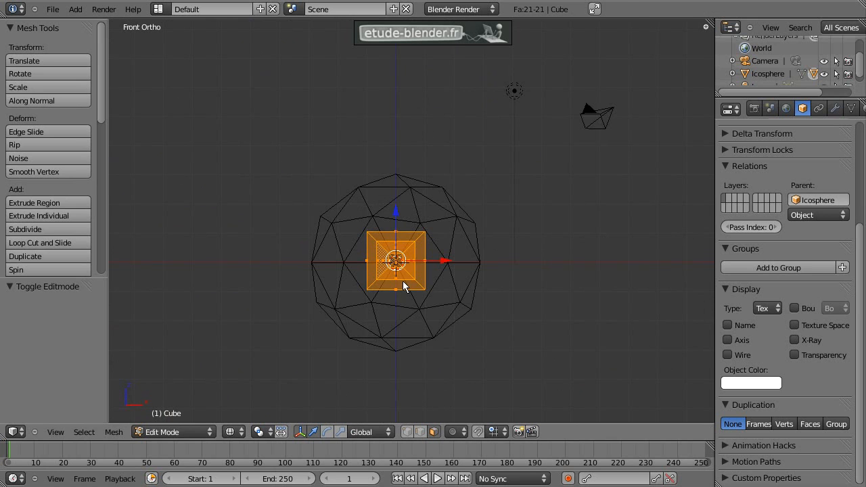
key("KP_3")
scroll(352, 284, "up", 1)
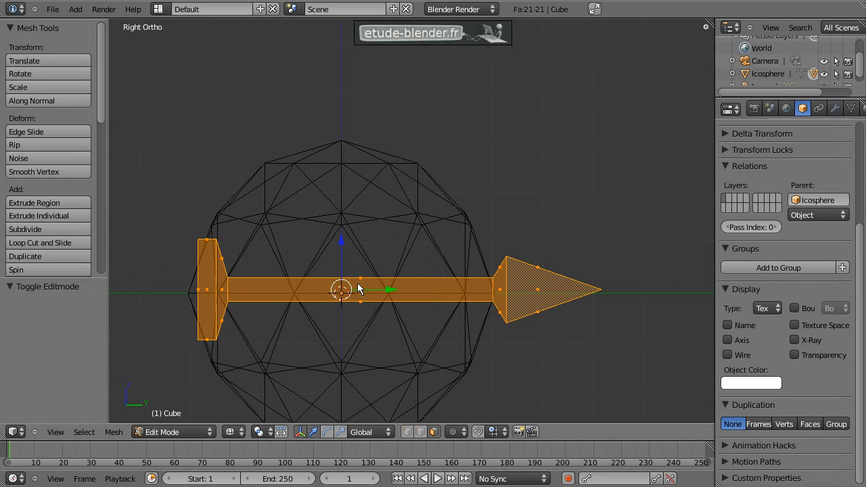
scroll(299, 305, "up", 1)
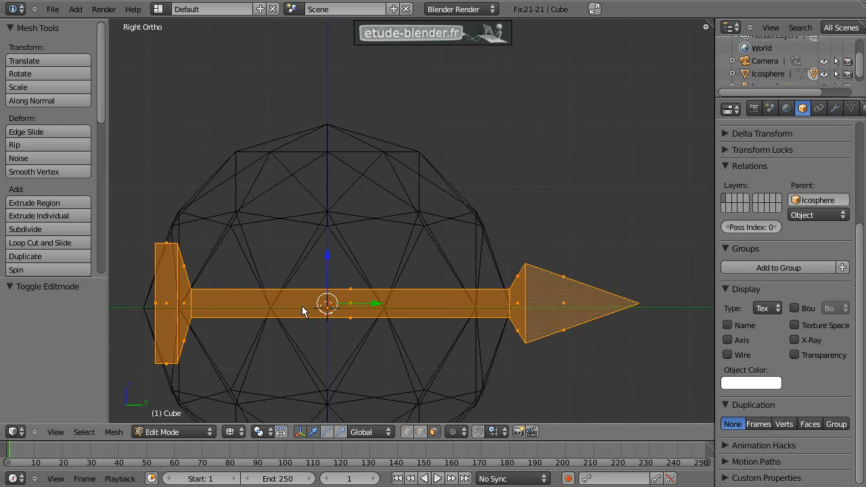
middle_click_drag(300, 305, 359, 209, "shift")
scroll(369, 214, "up", 1)
key("g")
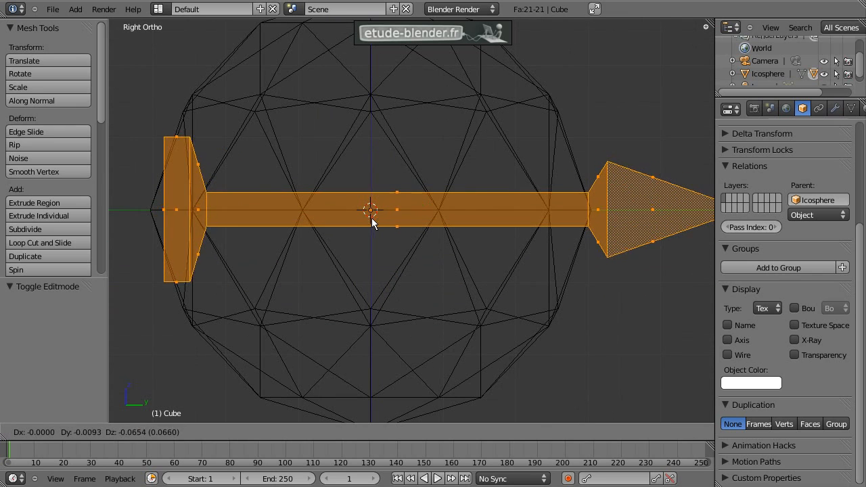
left_click(578, 220)
scroll(454, 231, "down", 3)
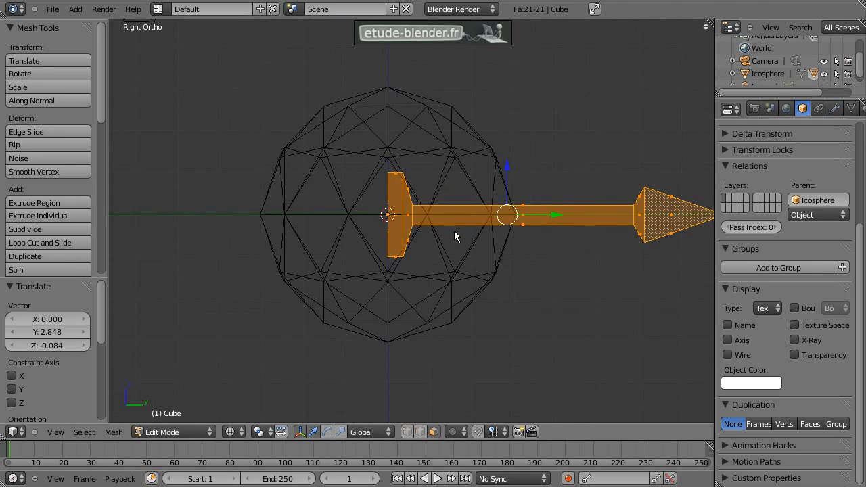
key("Tab")
- Scale the original arrow down to about 0.646 in Object Mode with solid shading and inspect the duplicated spikes
scroll(407, 234, "down", 3)
key("z")
mouse_move(403, 240)
middle_mouse_down()
mouse_move(386, 237)
mouse_move(391, 249)
middle_mouse_up()
key("s")
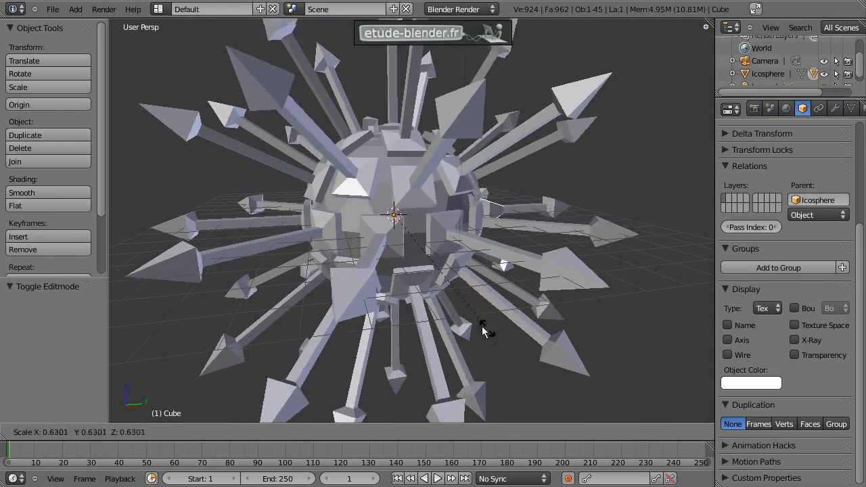
left_click(490, 331)
middle_click_drag(396, 311, 419, 305)
scroll(473, 299, "down", 2)
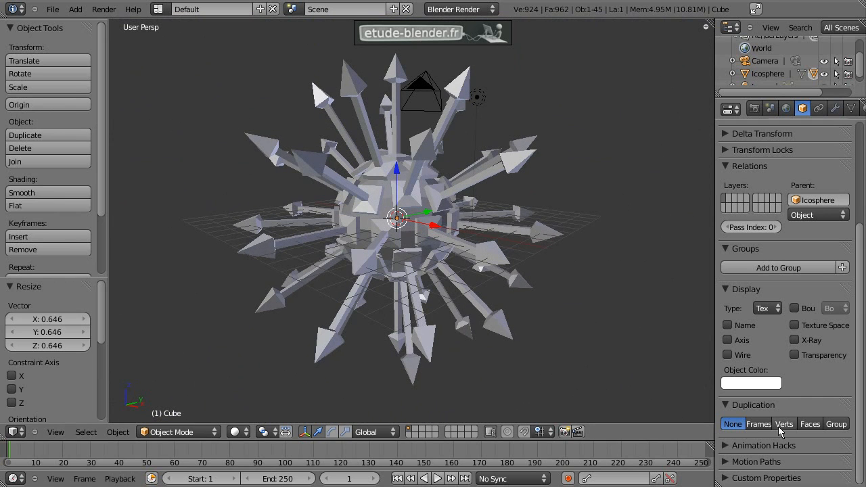
middle_click_drag(386, 278, 350, 276)
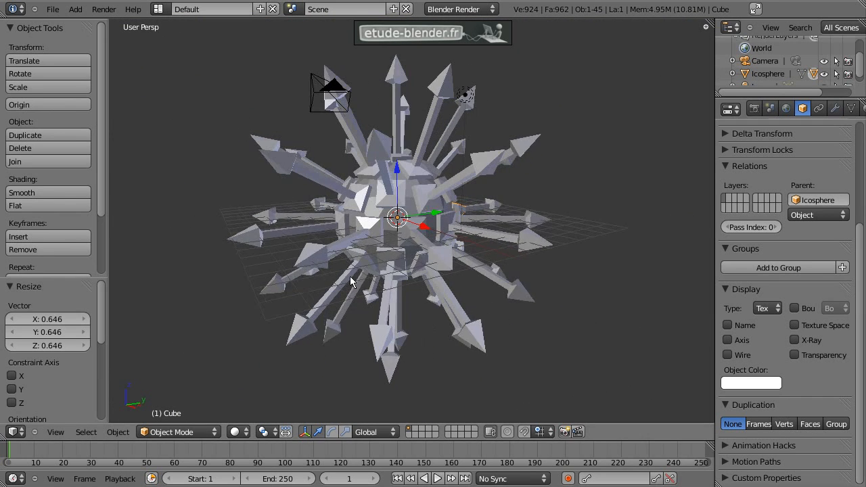
- Look through the camera at the spiked sphere, render the image, and return to the 3D view
key("KP_0")
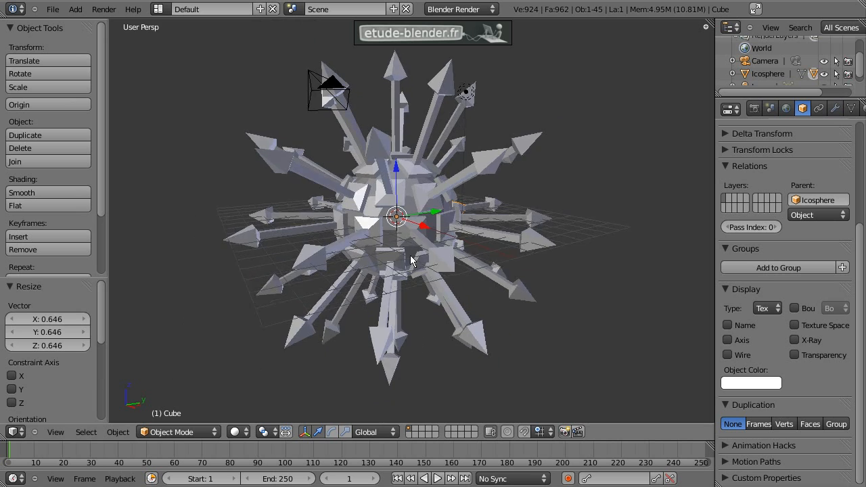
scroll(467, 283, "down", 5)
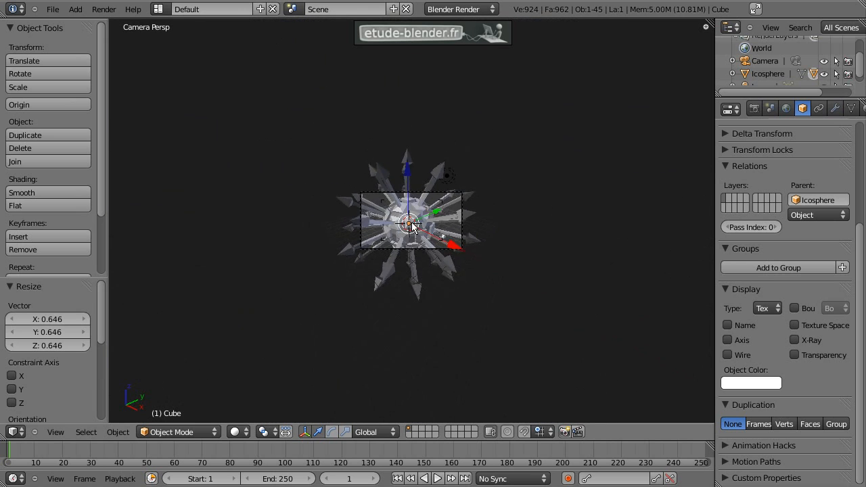
scroll(417, 227, "up", 5)
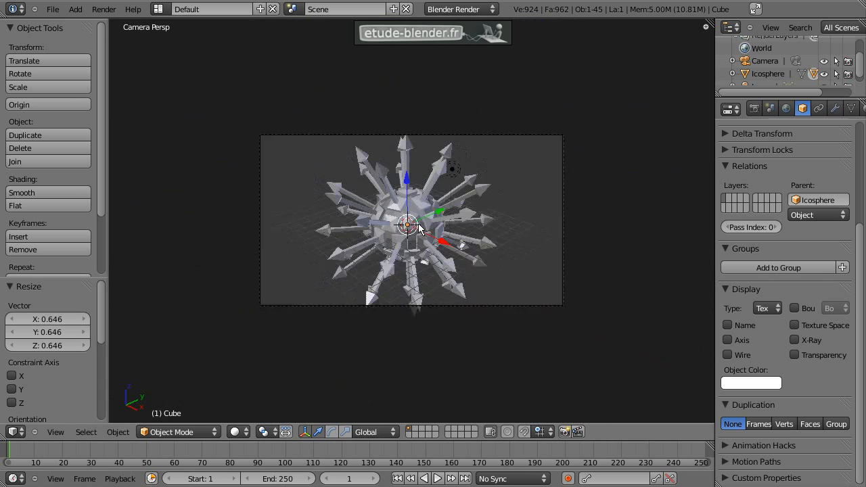
scroll(419, 228, "up", 3)
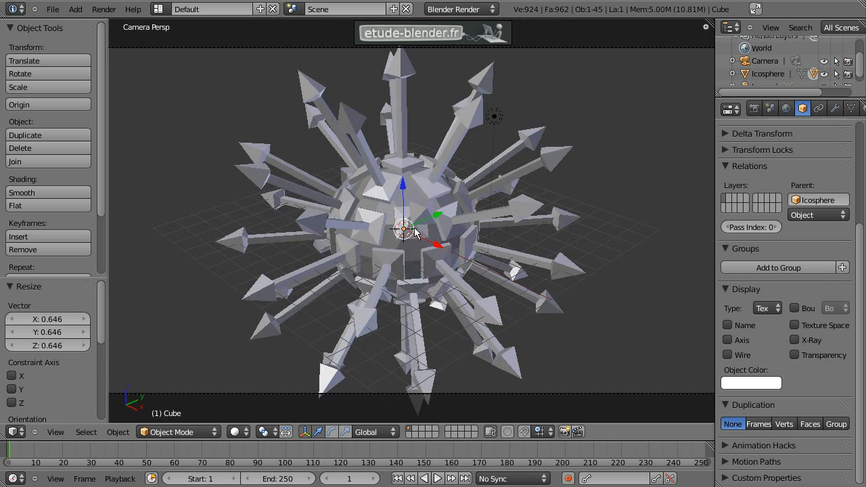
key("F12")
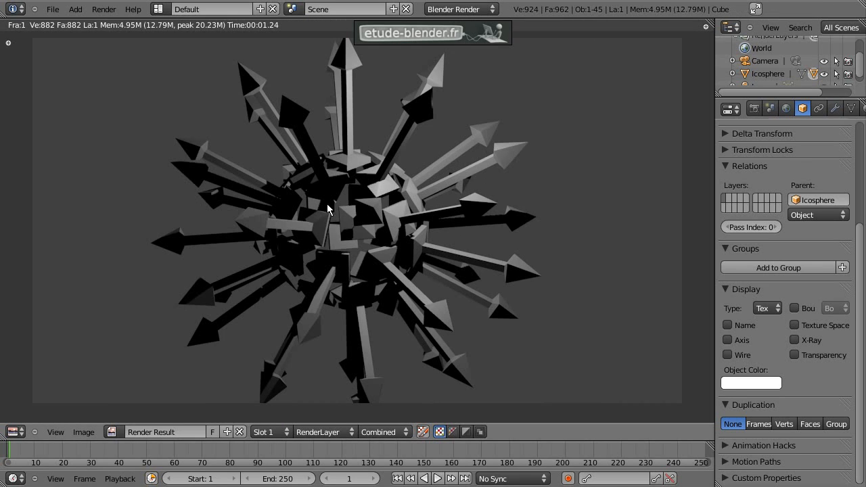
key("Escape")
- Duplicate the icosphere in place with the copy's duplication set to None, and render the image again
right_click(424, 197)
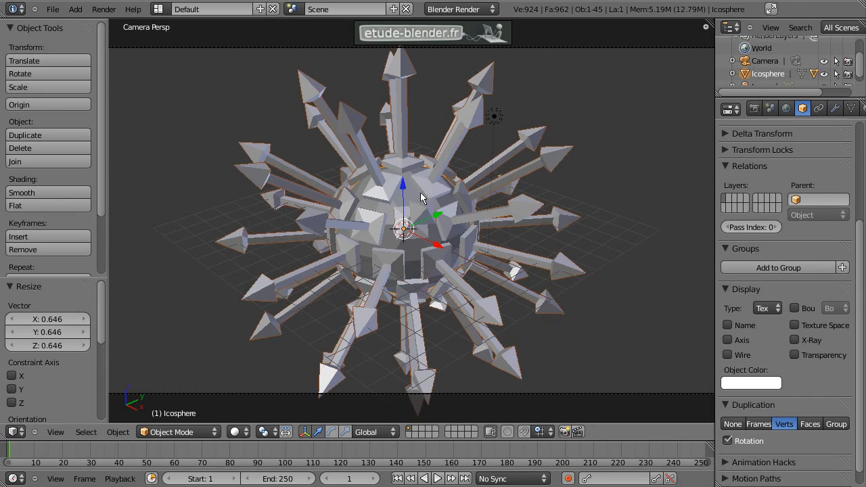
key("shift+d")
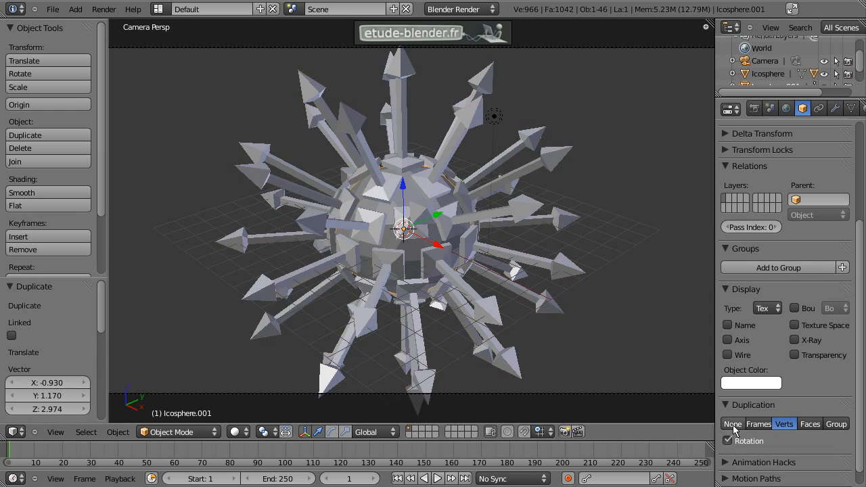
left_click(733, 424)
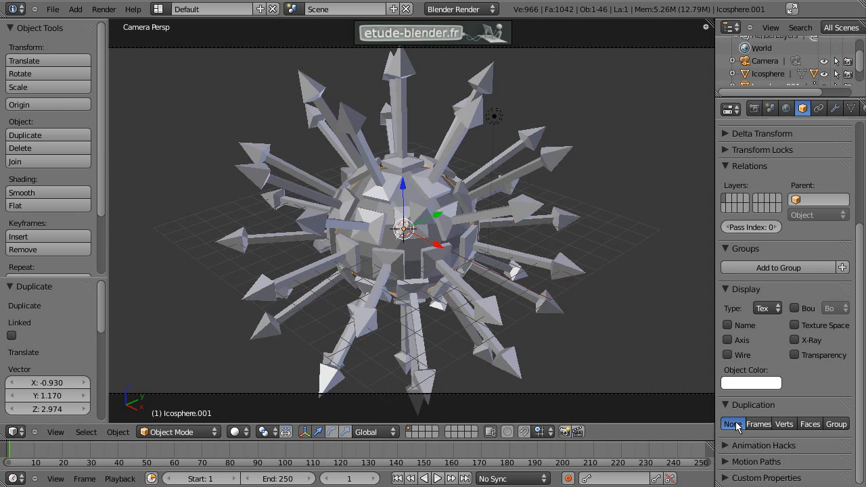
key("F12")
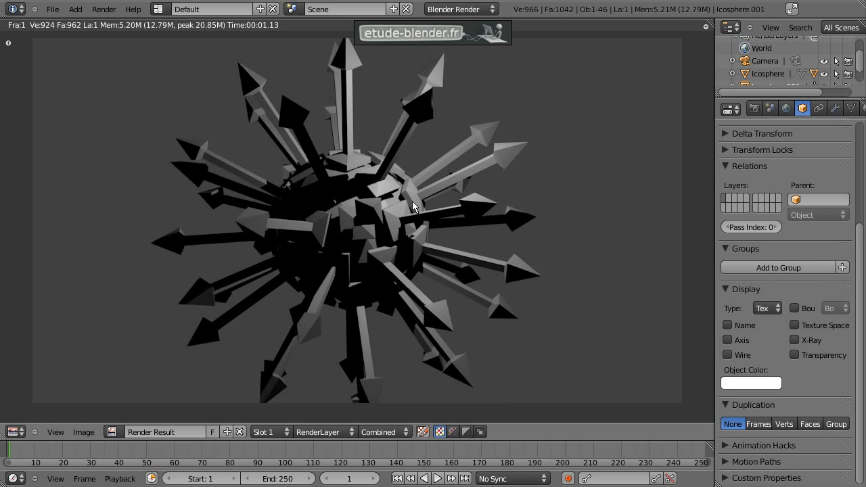
key("Escape")
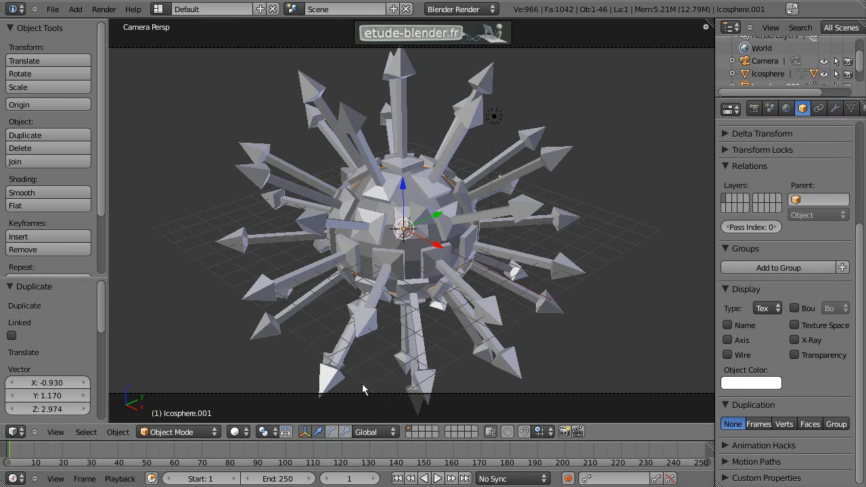
- Add a mesh grid with 29 X subdivisions and 33 Y subdivisions on the empty second layer
left_click(416, 433)
key("KP_0")
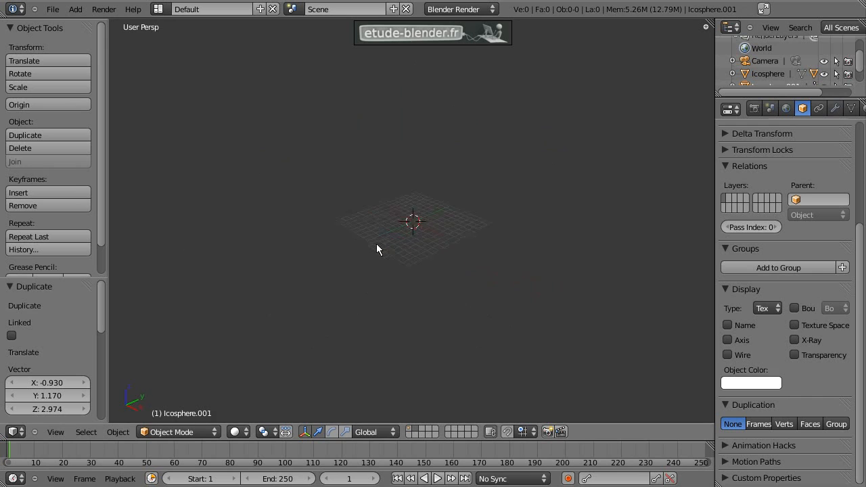
key("shift+a")
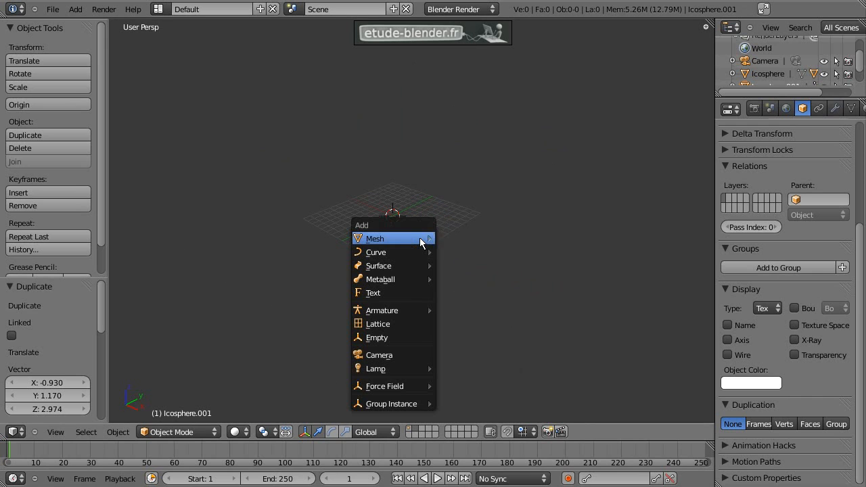
mouse_move(421, 239)
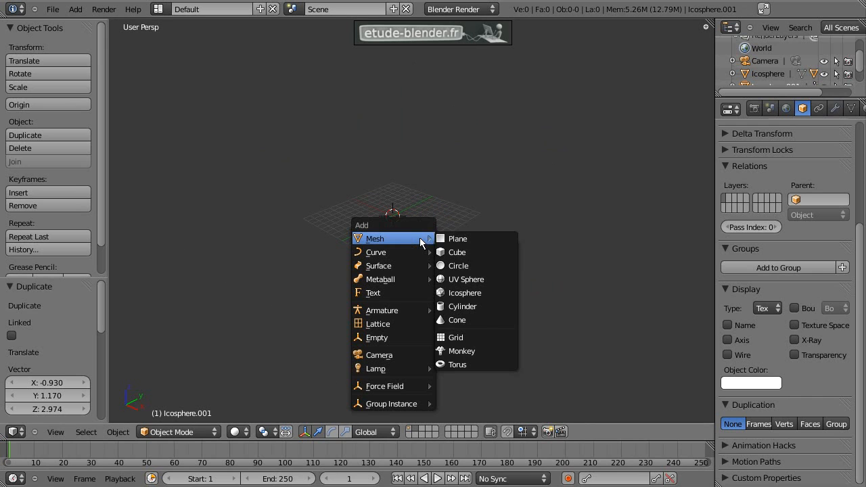
left_click(463, 338)
left_click_drag(47, 322, 61, 322)
left_click_drag(29, 349, 45, 352)
scroll(383, 254, "down", 5)
key("KP_Decimal")
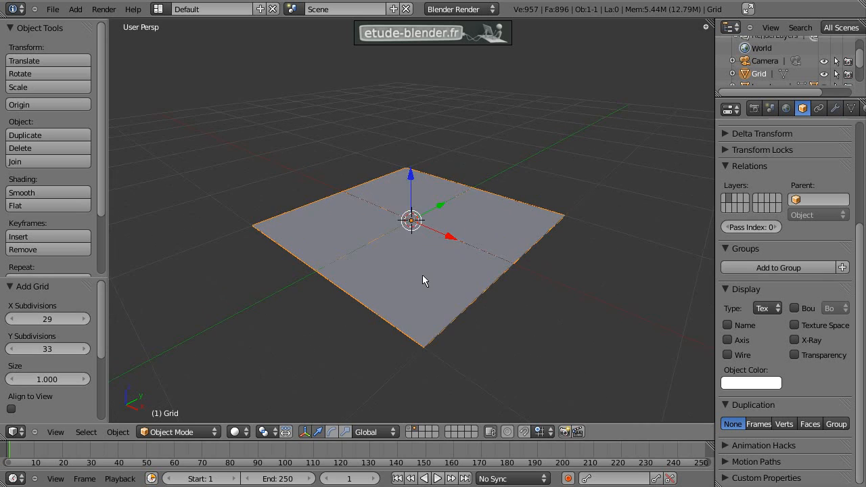
- Raise the grid 0.922 along Z, scale it by 6.430, and check its subdivisions in Edit Mode
key("g")
key("z")
left_click(488, 191)
scroll(479, 215, "down", 5)
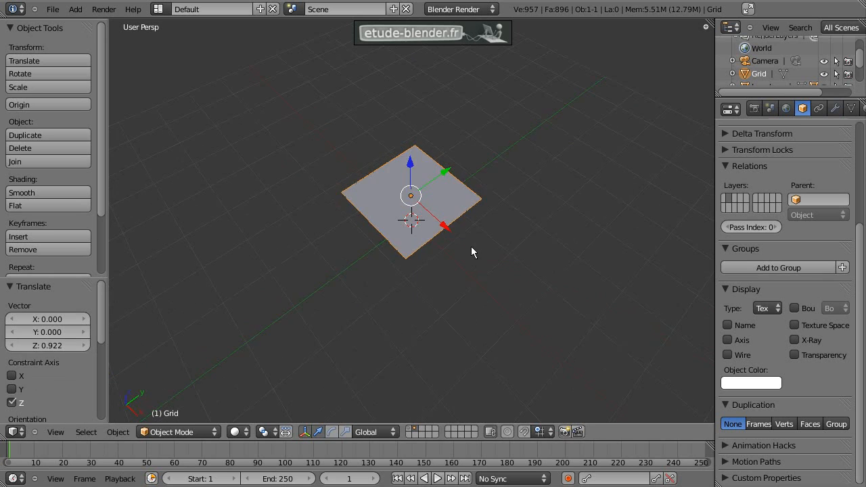
key("s")
left_click(254, 85)
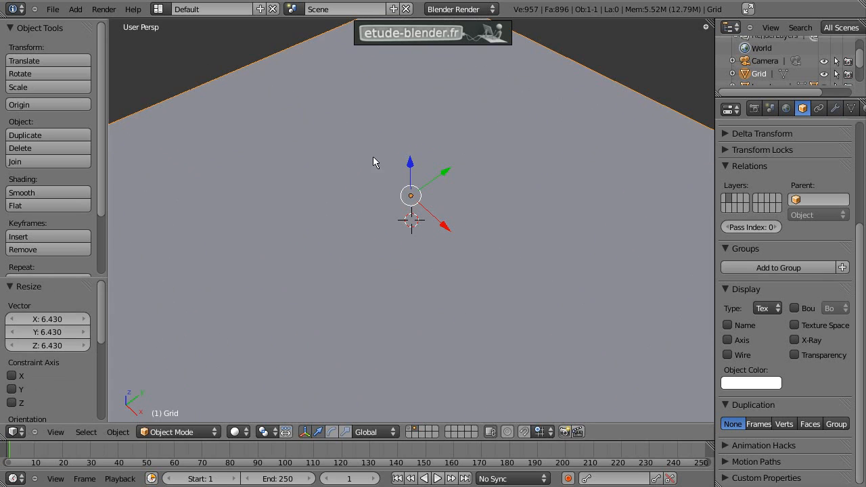
key("Tab")
scroll(442, 206, "down", 5)
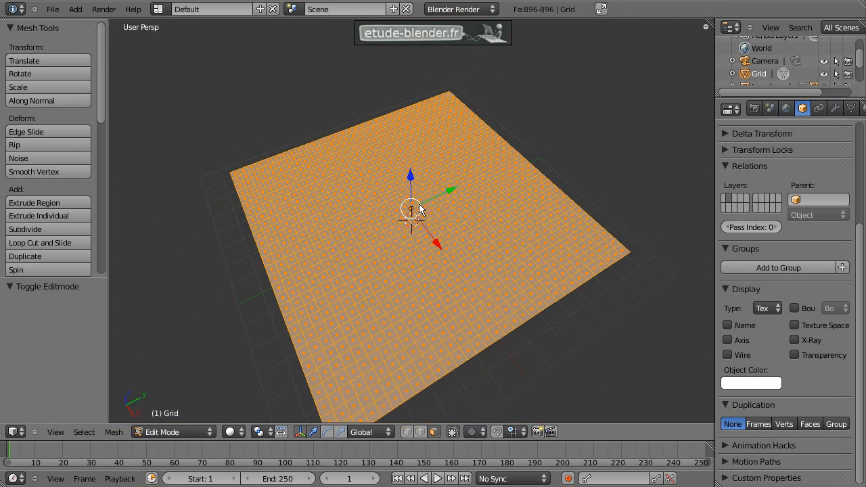
key("Tab")
- Add an icosphere with 2 subdivisions, move it 2.693 up along Z above the grid, and scale it to 0.182
key("a")
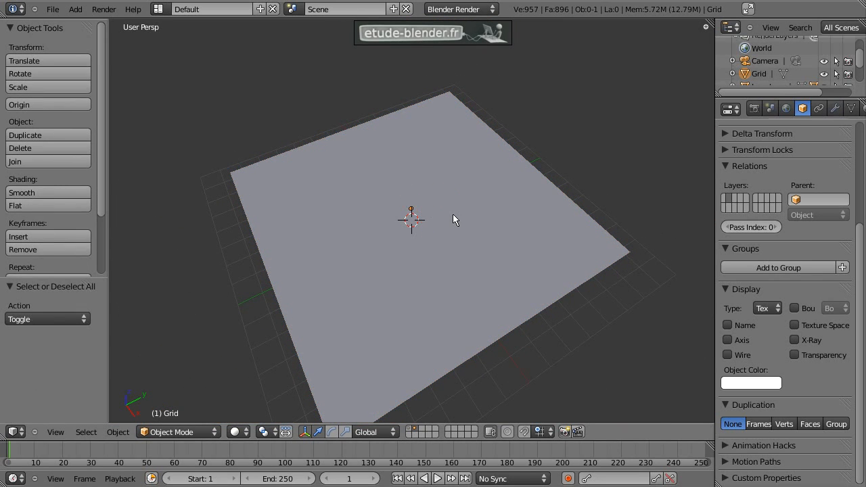
key("shift+a")
mouse_move(456, 216)
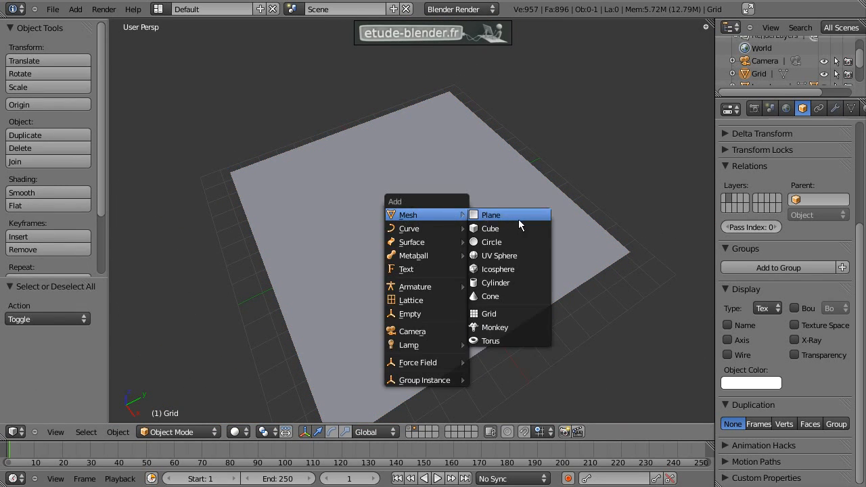
left_click(518, 273)
key("g")
key("z")
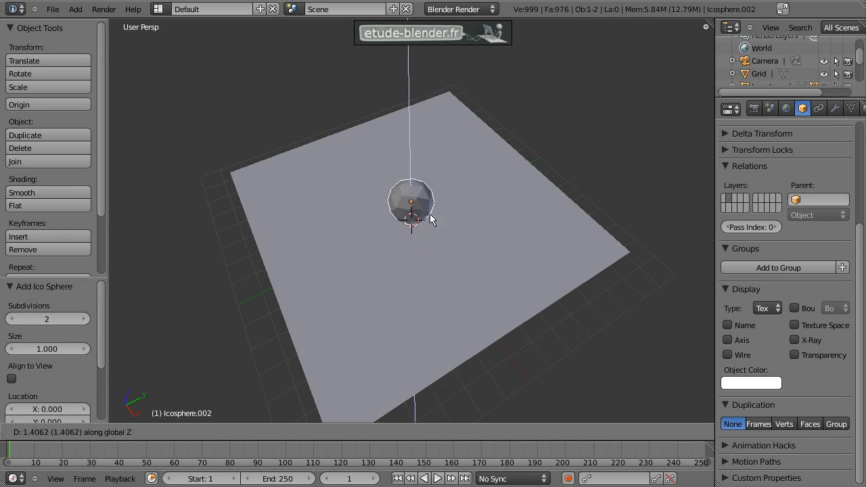
left_click(428, 223)
key("s")
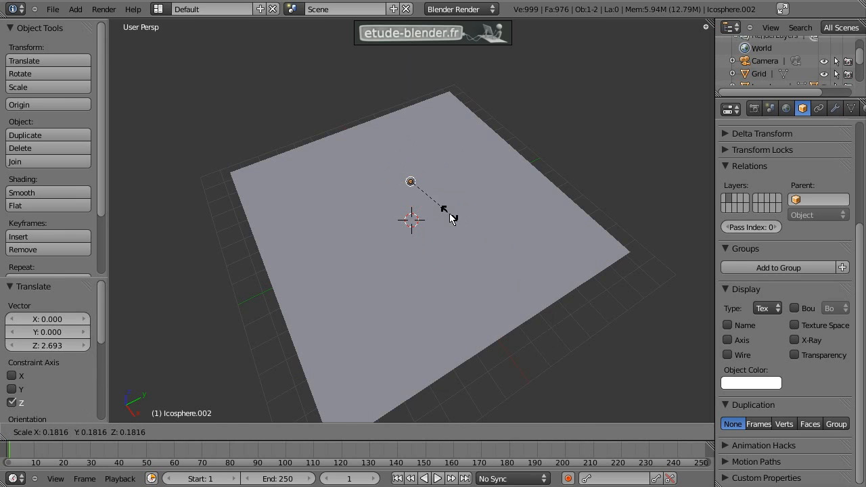
left_click(452, 217)
scroll(453, 218, "up", 2)
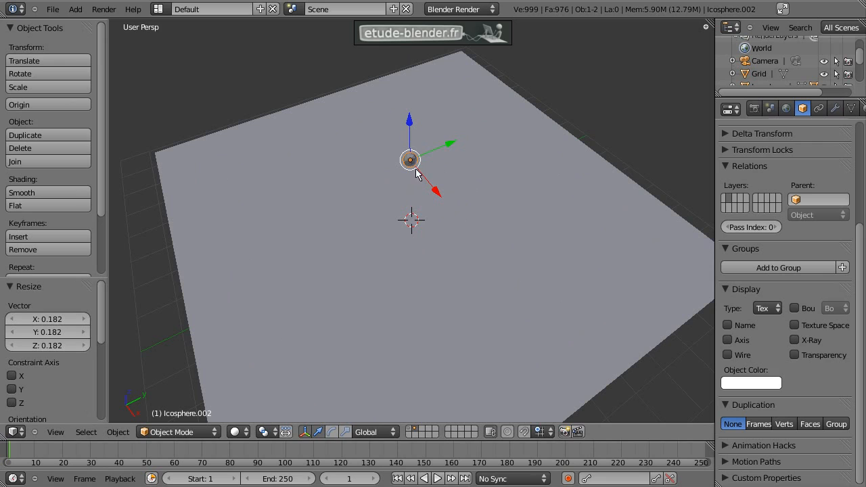
- Parent the small icosphere to the grid and set the grid's duplication to Verts
right_click(532, 150)
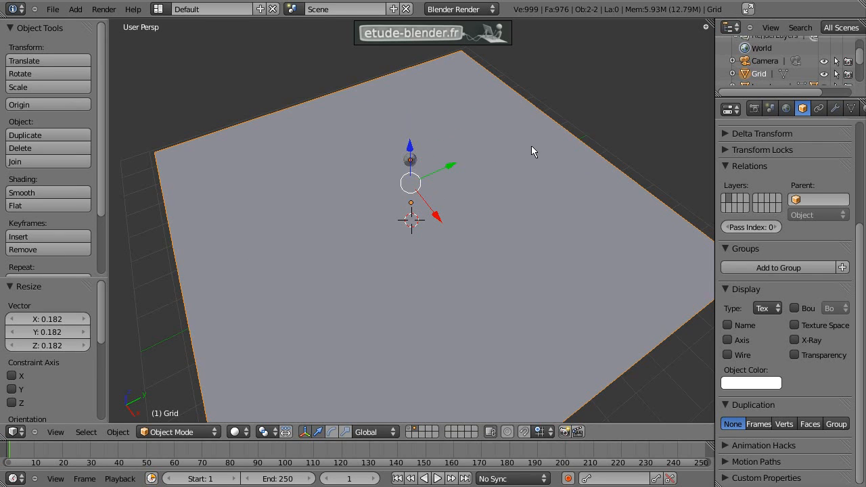
key("ctrl+p")
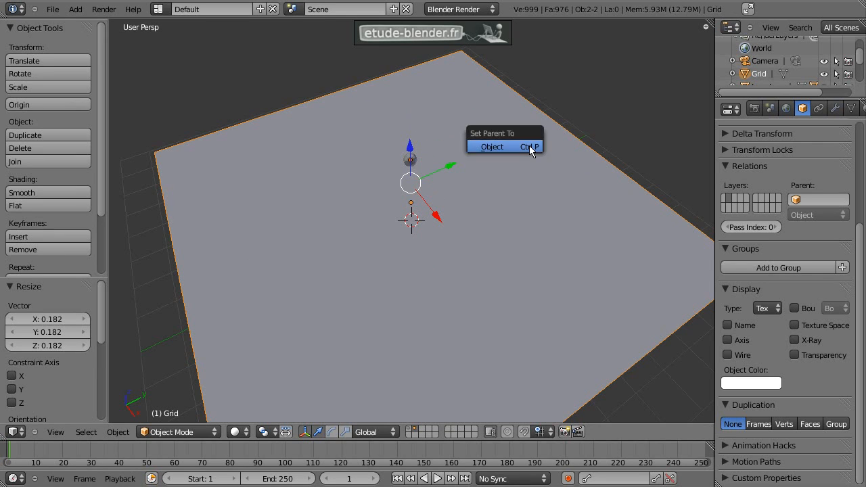
left_click(529, 146)
right_click(529, 152)
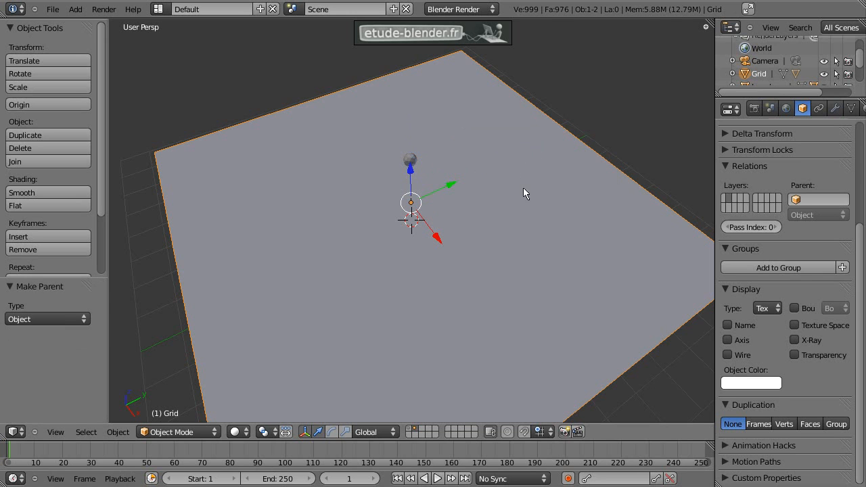
left_click(809, 425)
left_click(788, 424)
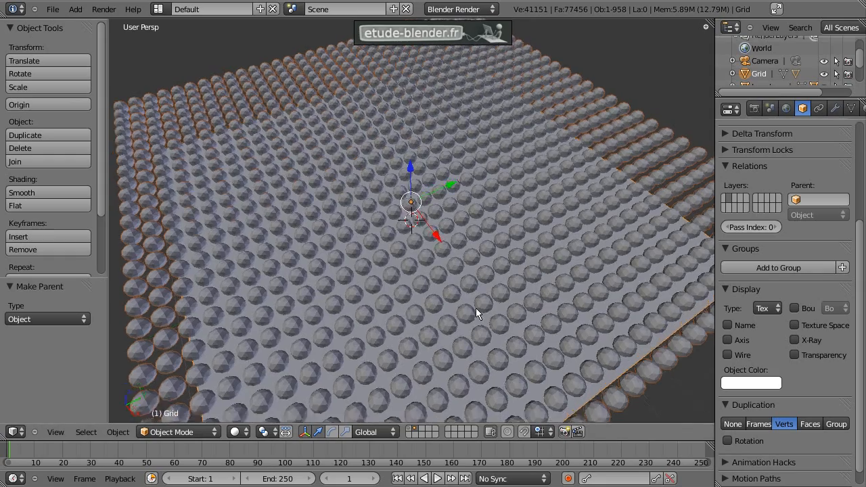
- Select the original icosphere above the grid in front orthographic view
middle_click_drag(476, 308, 461, 251)
key("KP_5")
key("KP_1")
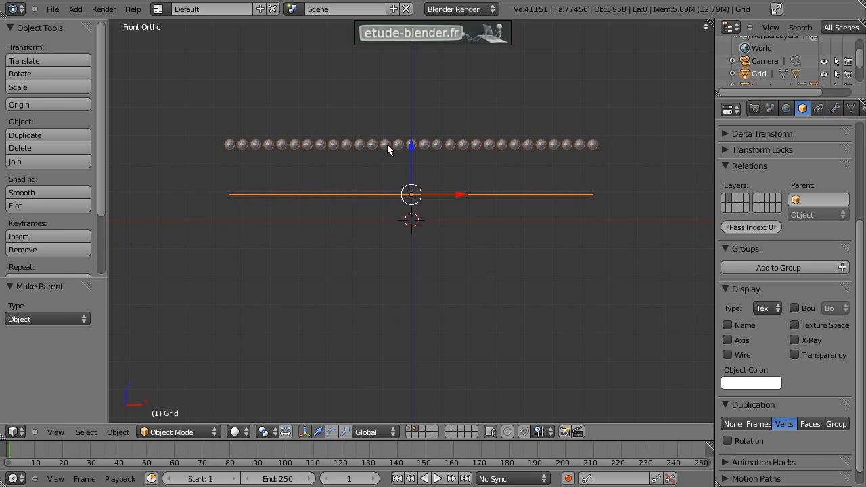
right_click(419, 143)
key("g")
key("z")
right_click(544, 242)
- In wireframe, move the original icosphere -1.534 along Z close to the grid, then restore solid shading
key("z")
key("g")
key("z")
left_click(552, 286)
middle_click_drag(552, 290, 454, 228)
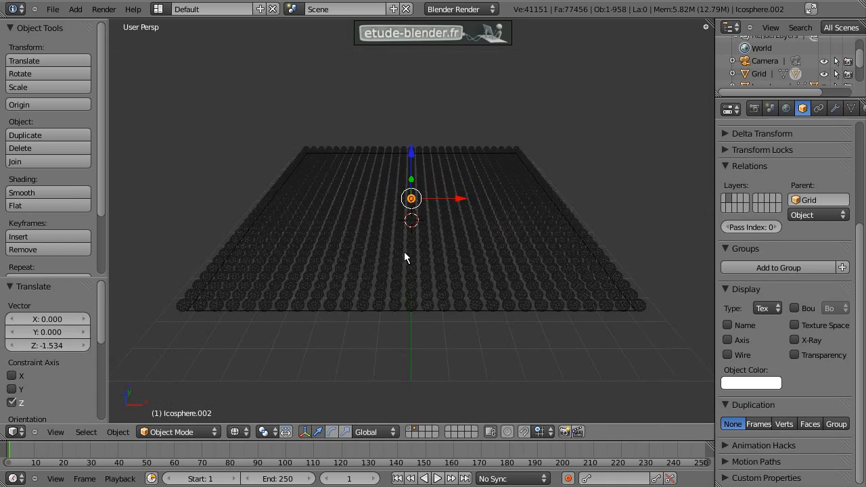
key("z")
- Put the grid in Edit Mode with vertex selection and proportional editing on, and select a vertex near its back edge
right_click(460, 227)
key("Tab")
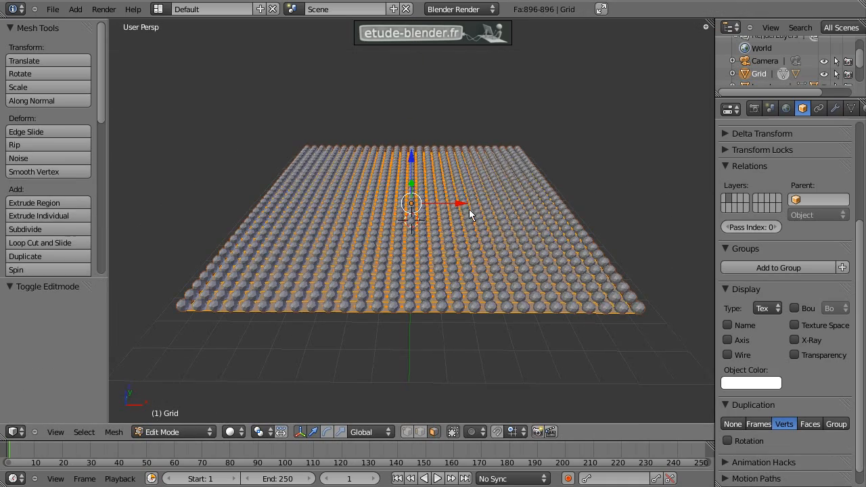
key("ctrl+Tab")
left_click(458, 186)
middle_click_drag(458, 187, 486, 270)
key("o")
right_click(482, 190)
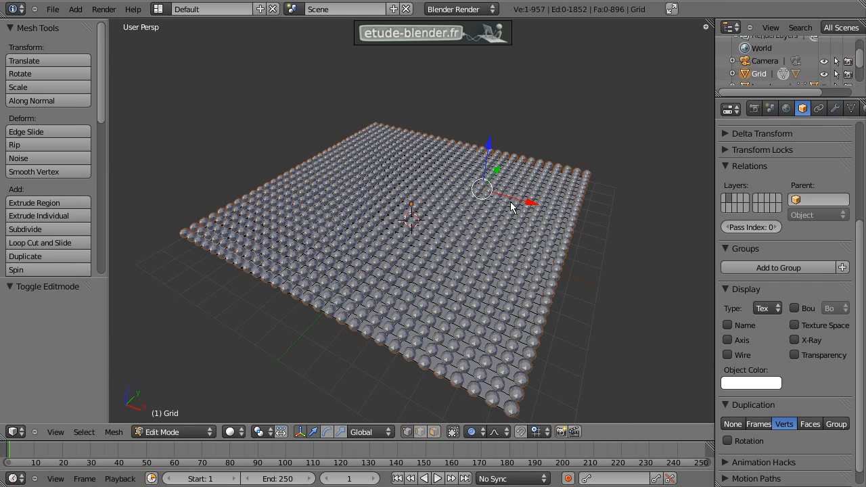
key("g")
key("z")
key("Escape")
- With an enlarged proportional radius, pull the selected vertex up into a hill and move a left-edge vertex by -3.598, -0.016, 2.349
key("g")
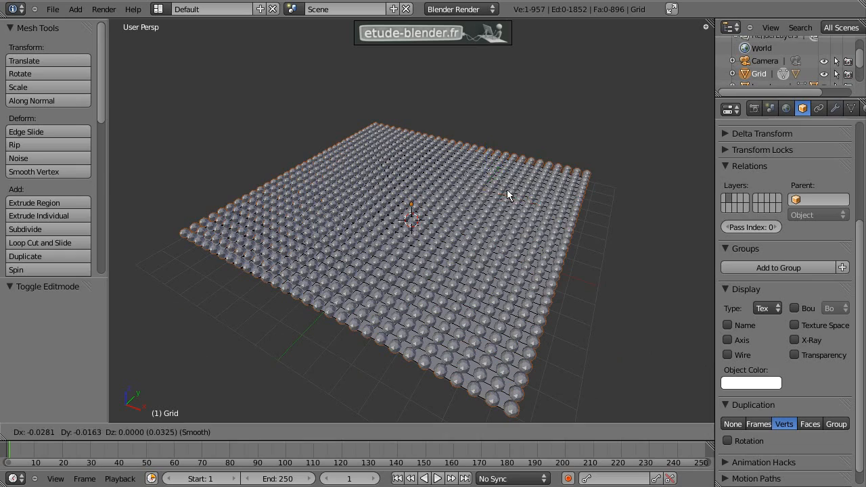
scroll(512, 185, "down", 6)
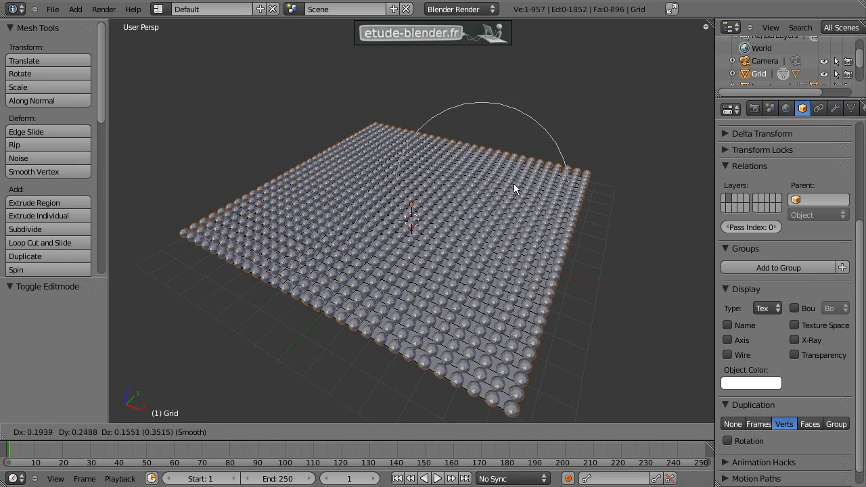
left_click(522, 130)
right_click(252, 210)
key("g")
left_click(154, 152)
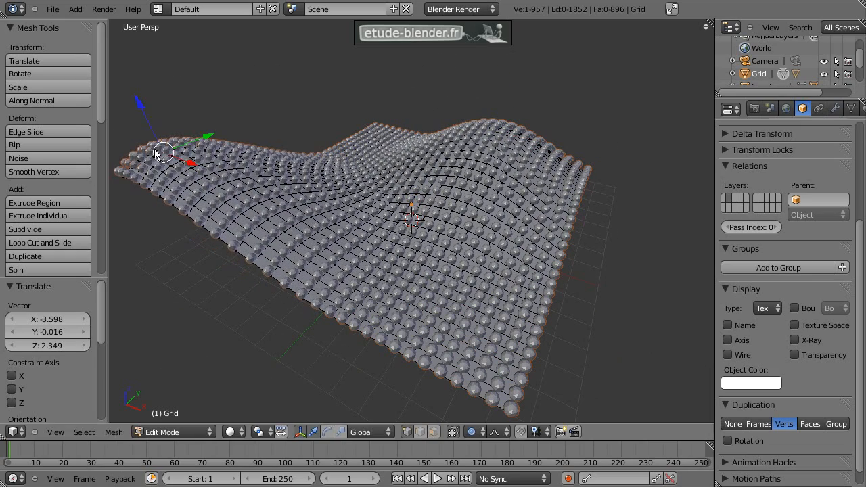
- Raise further hills along the grid's edges and push a vertex in its middle area down into a hollow
right_click(369, 147)
key("g")
left_click(359, 100)
middle_click_drag(487, 353, 582, 306)
right_click(576, 207)
key("g")
left_click(584, 108)
right_click(368, 185)
key("g")
left_click(360, 224)
right_click(432, 146)
key("g")
left_click(433, 109)
- Raise more grid vertices, including moves of Z 2.392 and Z 2.240, to exaggerate the waves, and return to Object Mode
middle_click_drag(432, 109, 398, 146)
right_click(391, 117)
key("g")
left_click(396, 96)
right_click(222, 149)
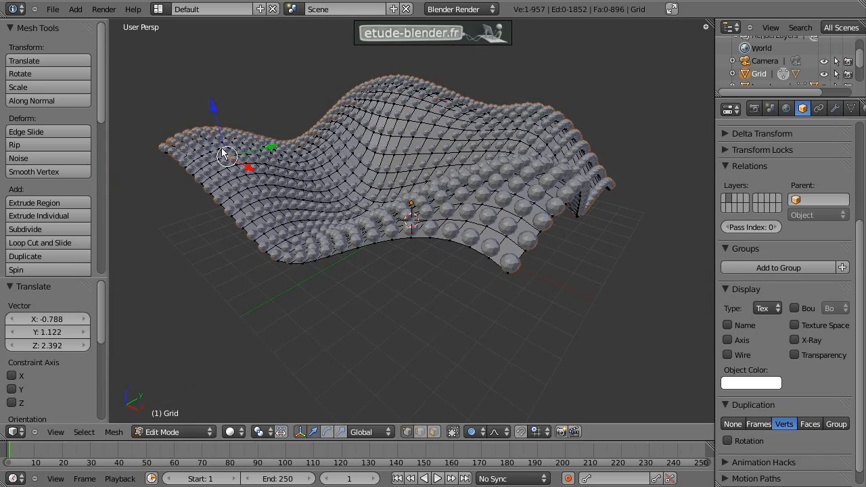
key("g")
left_click(203, 90)
middle_click_drag(391, 183, 538, 223)
right_click(563, 134)
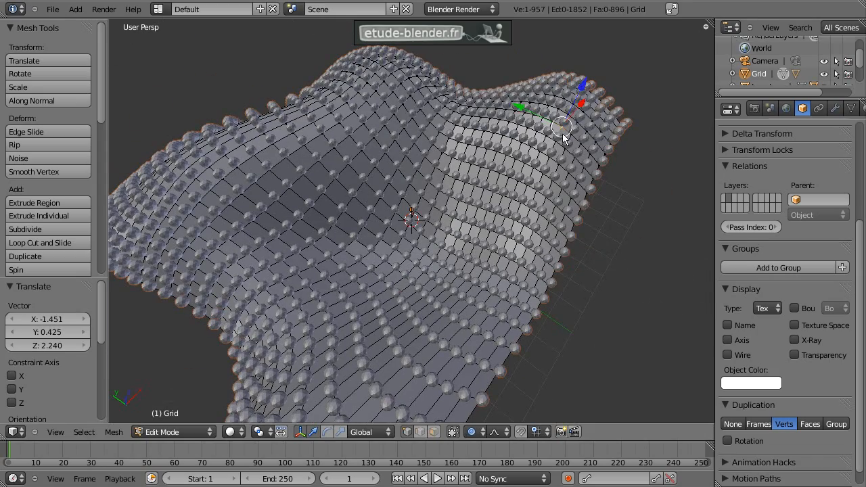
key("g")
left_click(567, 111)
middle_click_drag(293, 175, 386, 210)
right_click(399, 211)
key("g")
left_click(438, 170)
middle_click_drag(443, 183, 385, 175)
key("Tab")
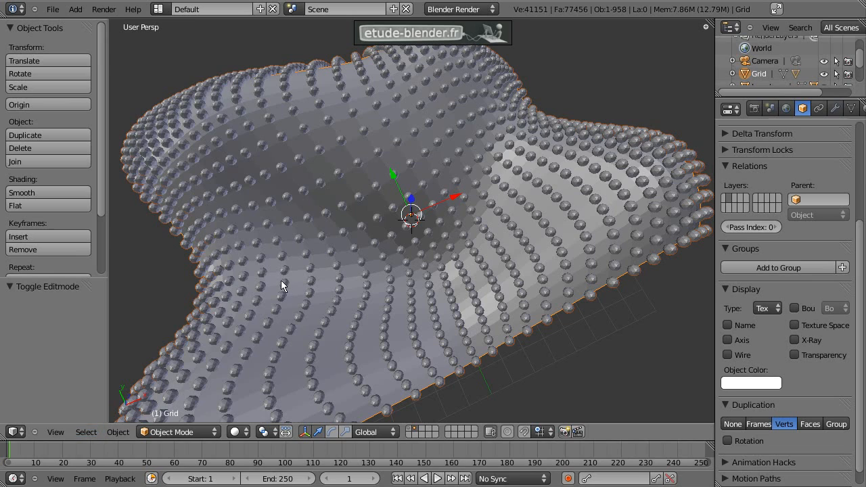
- Make the grid's duplicates real and select a block of eight neighbouring spheres
key("ctrl+shift+a")
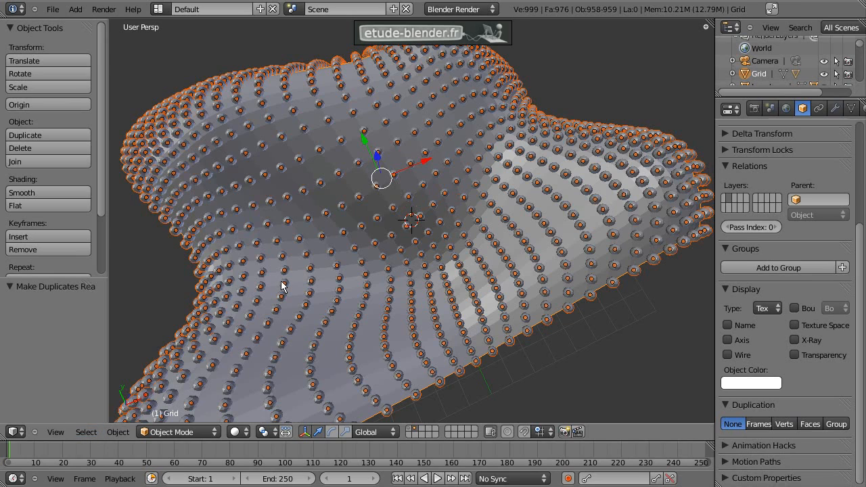
middle_click_drag(300, 253, 454, 146)
right_click(453, 105)
right_click(433, 110)
right_click(410, 107, "shift")
right_click(409, 91, "shift")
right_click(433, 90, "shift")
right_click(452, 87, "shift")
right_click(467, 84, "shift")
right_click(452, 105, "shift")
right_click(469, 102, "shift")
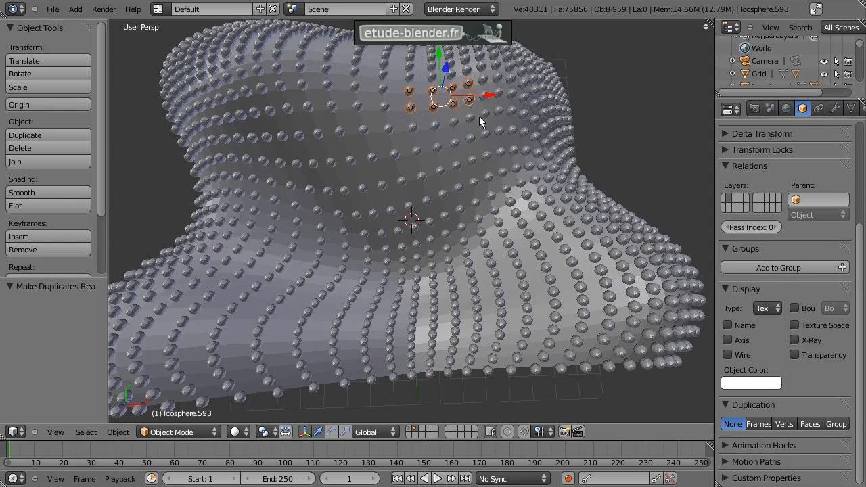
- Inspect the active sphere's mesh in Edit Mode and return to Object Mode
key("Tab")
scroll(478, 137, "up", 4)
scroll(476, 138, "down", 5)
key("Tab")
- Show the first layer in wireframe and select both icospheres together with the original arrow
left_click(421, 431)
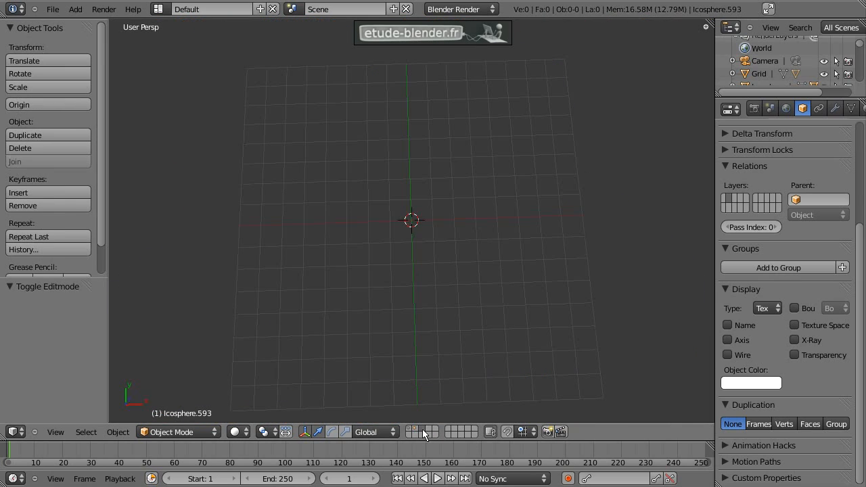
left_click(410, 430)
middle_click_drag(466, 262, 465, 230)
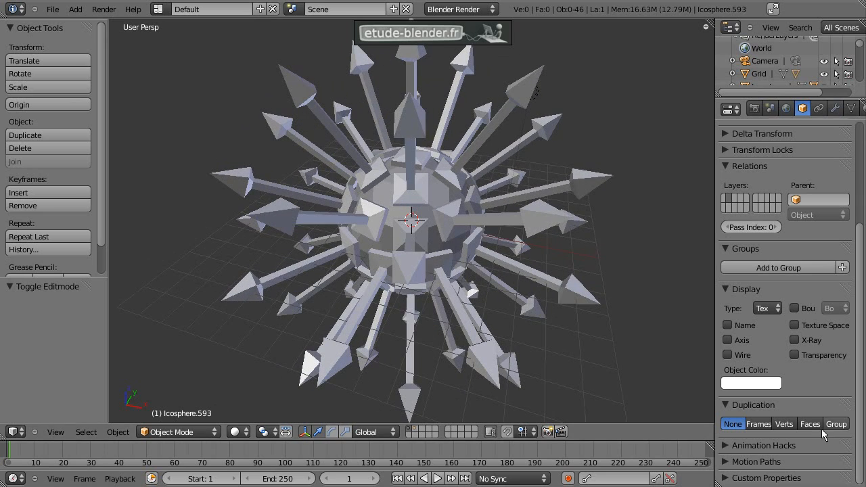
key("z")
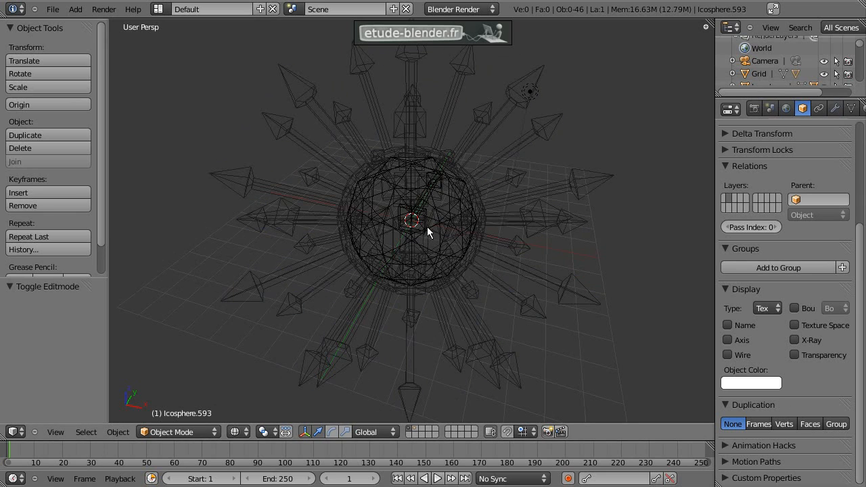
right_click(427, 227)
middle_click_drag(452, 220, 417, 221)
right_click(449, 177, "shift")
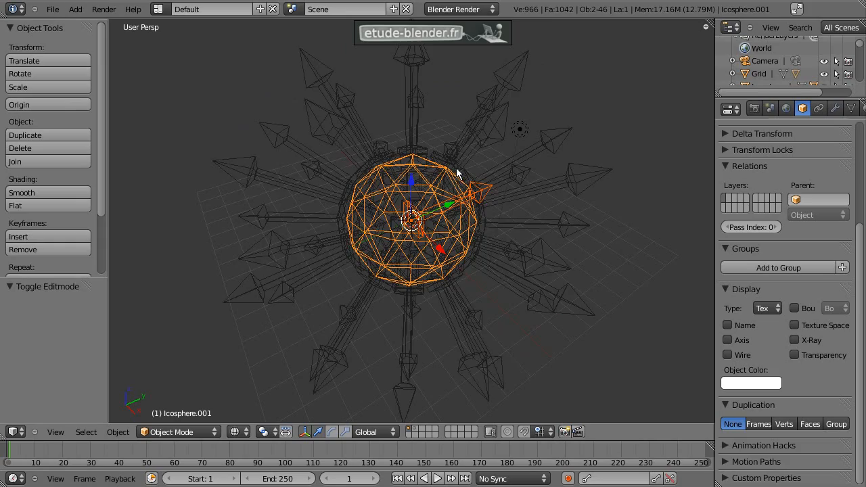
right_click(440, 165, "shift")
middle_click_drag(374, 247, 412, 215)
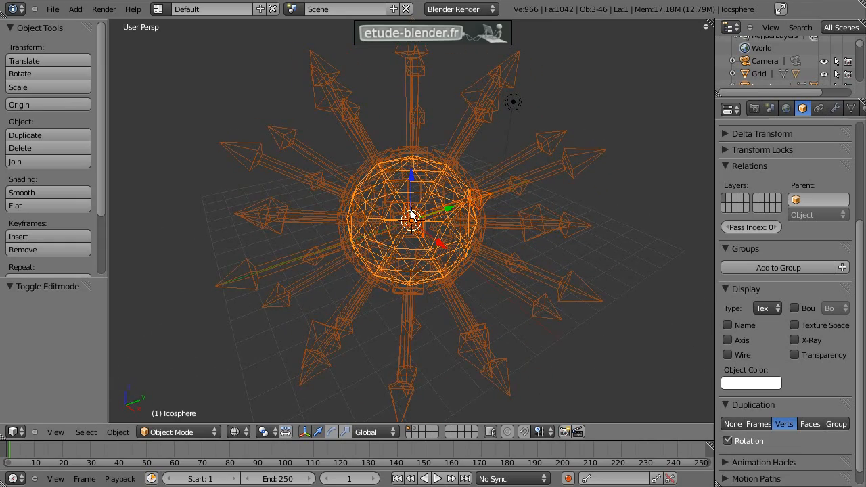
- Create a new group from the three selected objects and name it 01
key("ctrl+g")
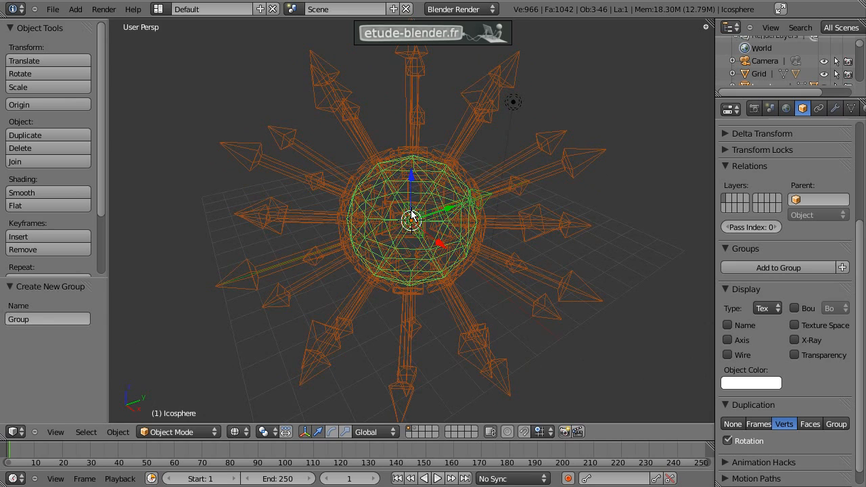
left_click(30, 323)
type("01")
key("Return")
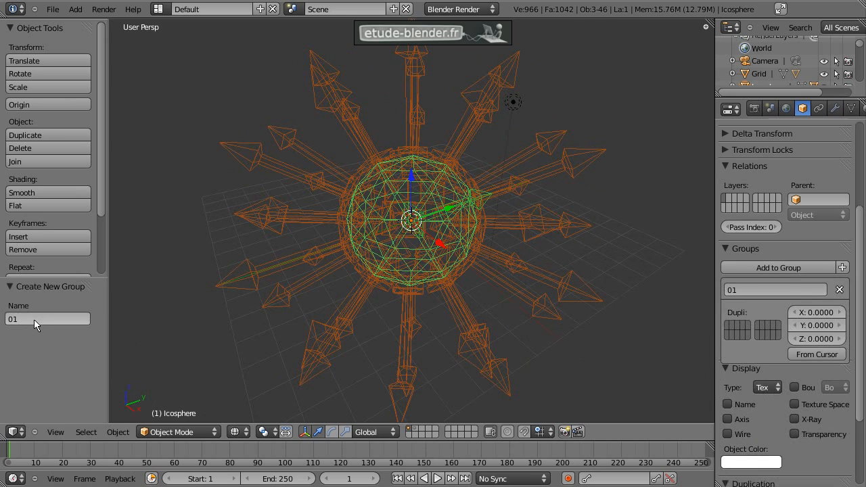
- Restore solid shading, then add an Empty and move it about 6.9 in X, 9.1 in Y and 7.8 in Z
scroll(345, 292, "down", 6)
key("z")
middle_click_drag(399, 291, 464, 265)
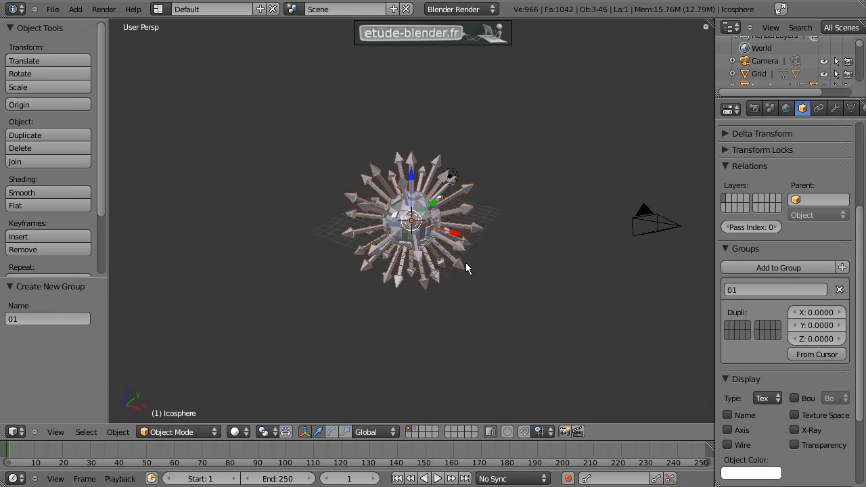
key("a")
key("shift+a")
mouse_move(514, 212)
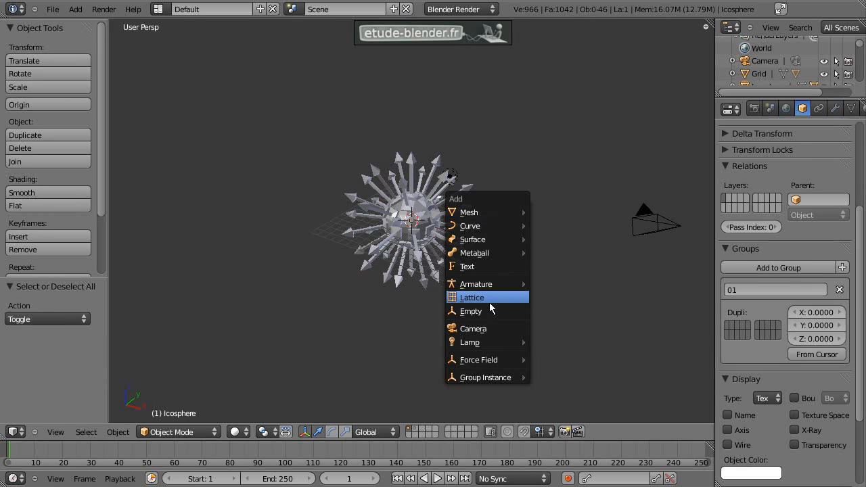
left_click(478, 312)
key("g")
left_click(575, 237)
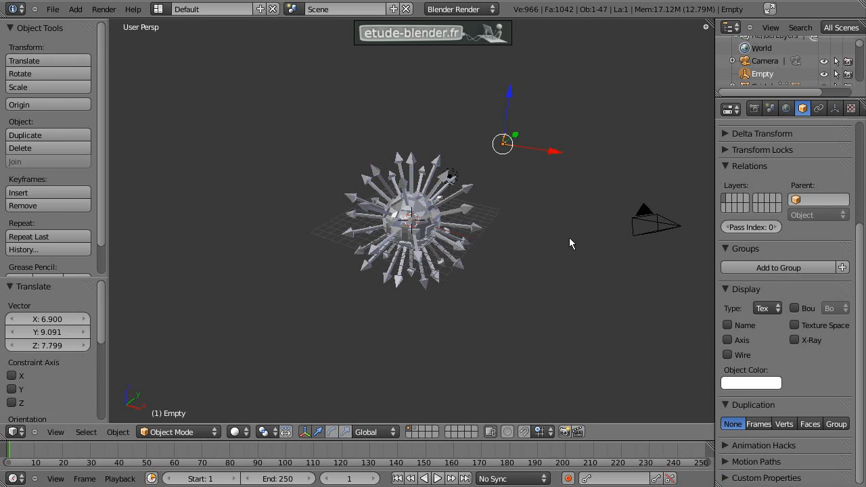
- Make the Empty instance group 01 and move it farther by about 2.8 in X, 2.0 in Y and 0.4 in Z
left_click(836, 424)
left_click(796, 441)
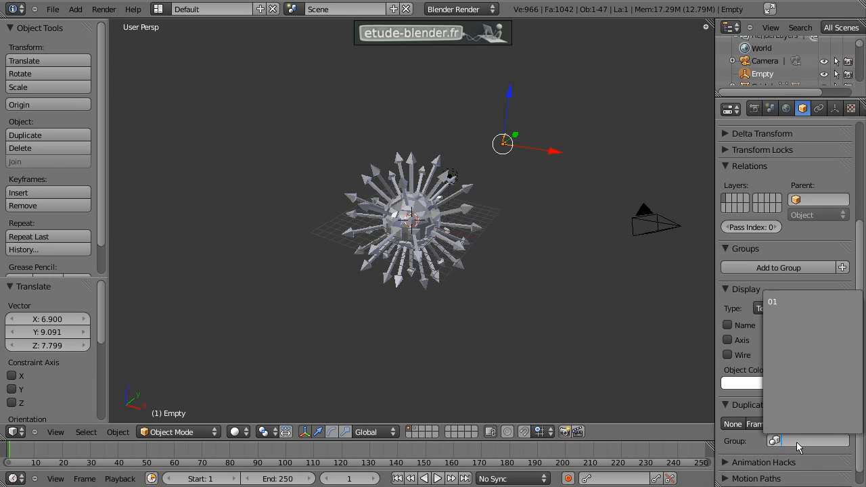
left_click(783, 304)
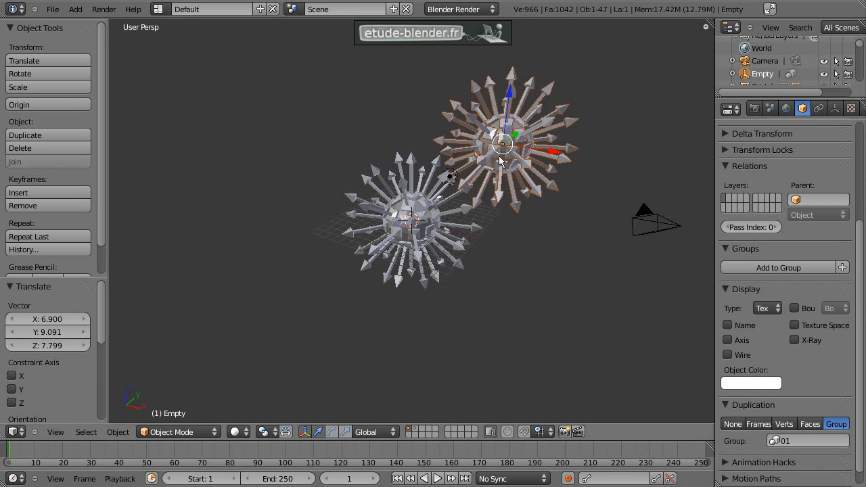
key("g")
left_click(521, 155)
middle_click_drag(540, 177, 460, 216)
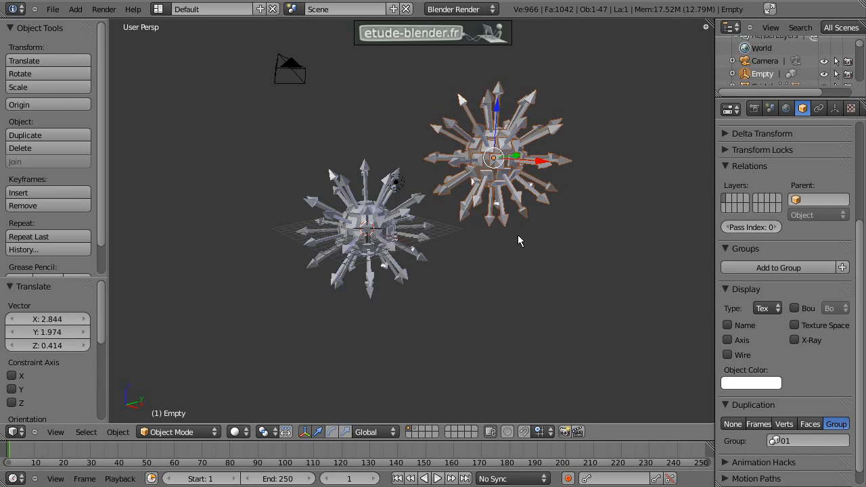
- Duplicate the group instance seven times, each from the previous copy, and scatter the copies around the original spiked sphere
key("shift+d")
left_click(402, 170)
middle_click_drag(402, 170, 447, 182)
key("shift+d")
left_click(543, 124)
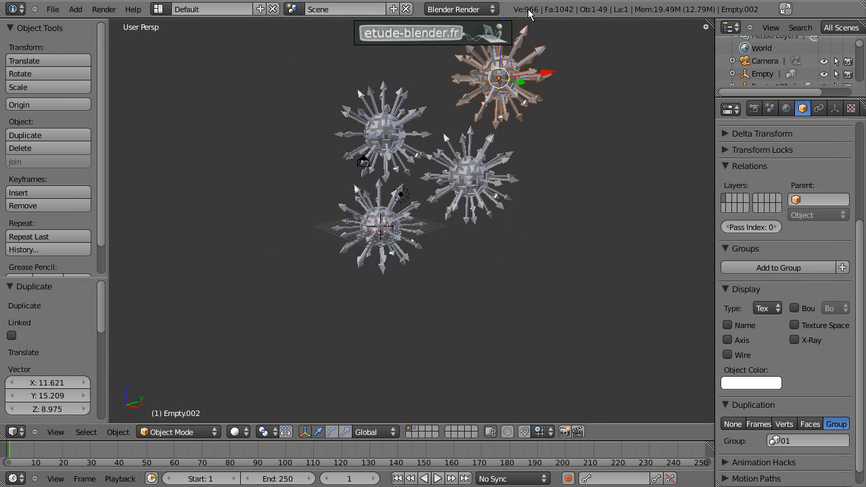
key("shift+d")
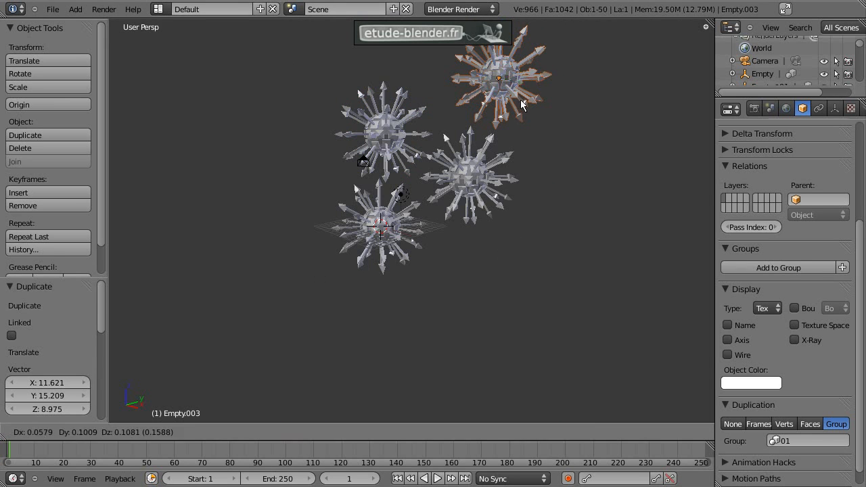
left_click(611, 193)
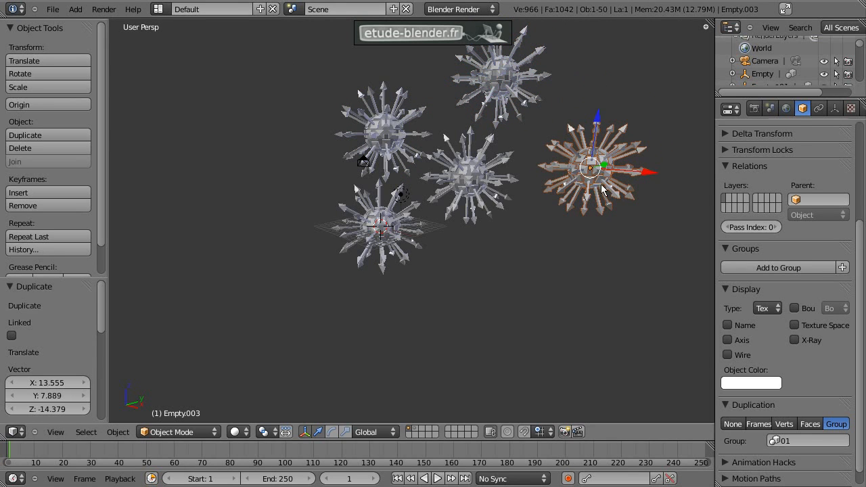
key("shift+d")
left_click(519, 301)
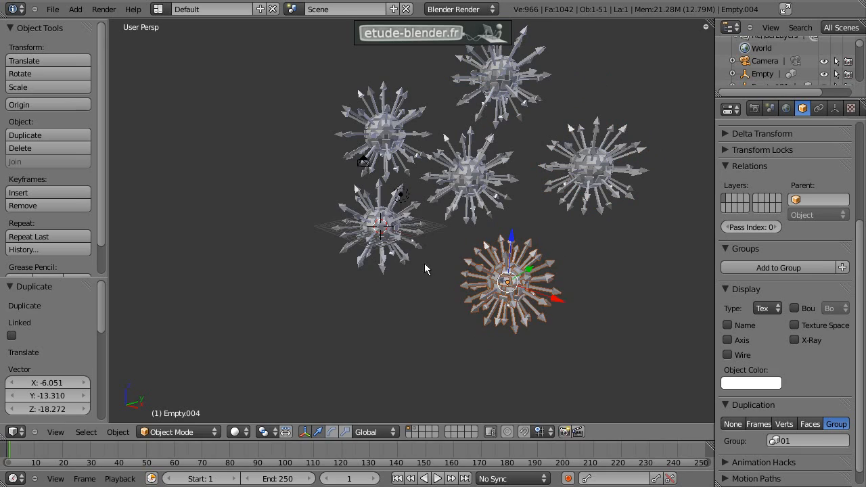
key("shift+d")
left_click(284, 149)
key("shift+d")
left_click(200, 295)
key("shift+d")
left_click(185, 136)
- Examine the scattered spiked-sphere instances from several viewpoints and start flying through them
scroll(347, 222, "up", 1)
middle_click_drag(354, 223, 430, 216, "shift")
middle_click_drag(415, 155, 392, 152)
middle_click_drag(443, 143, 447, 183, "shift")
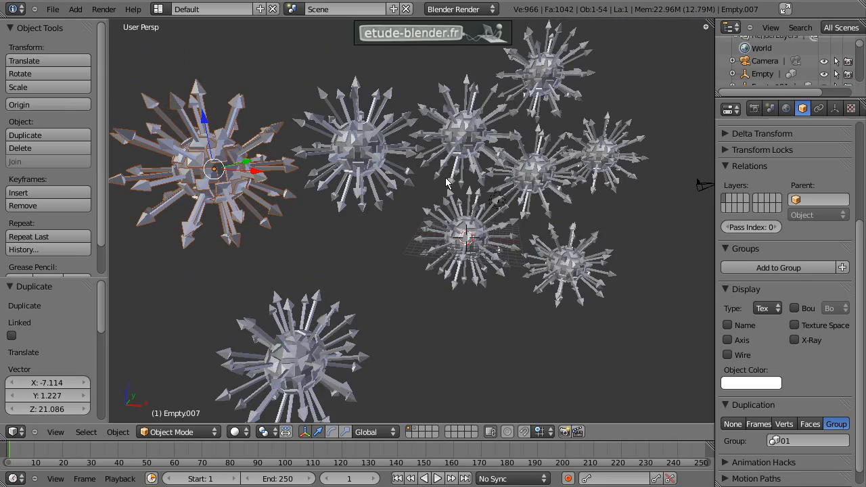
key("shift+f")
scroll(412, 221, "up", 2)
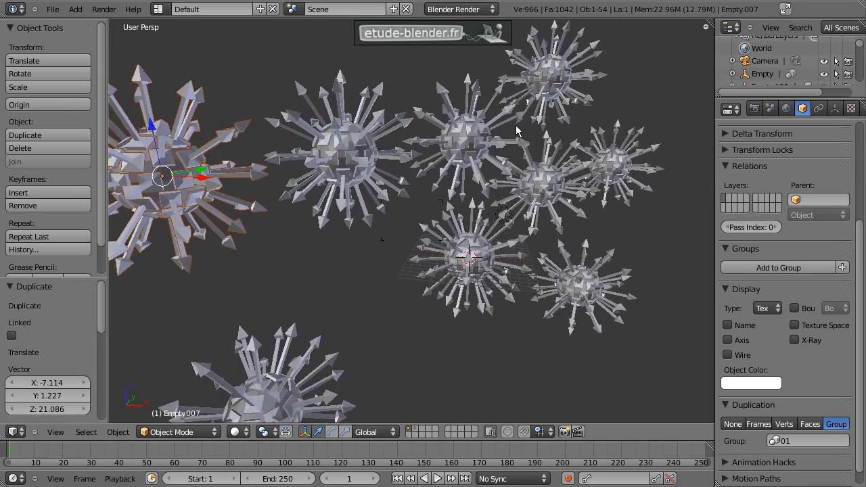